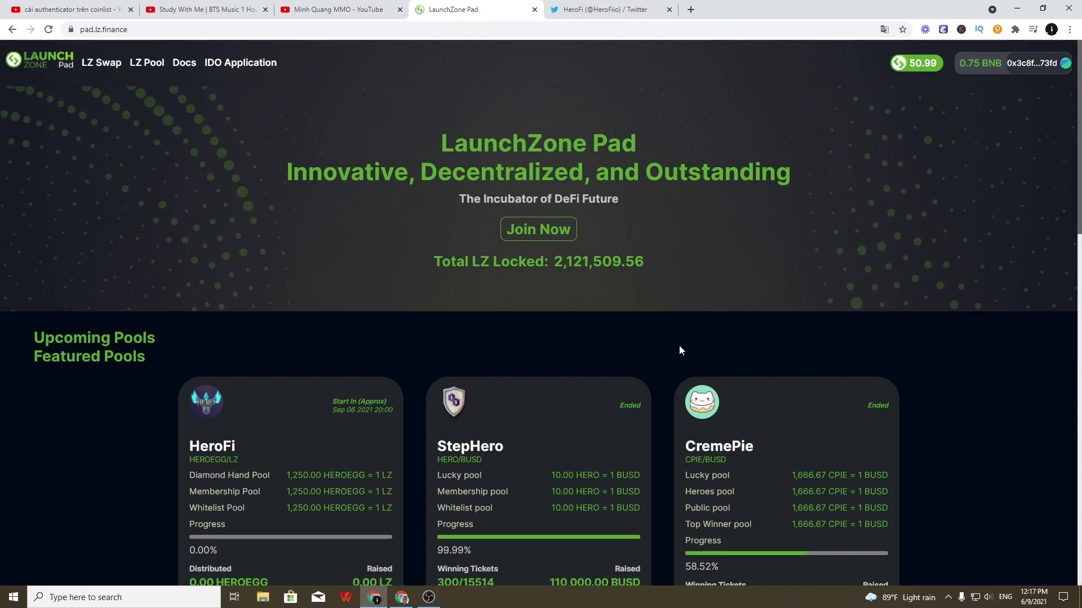
# Look over the HeroFi pool page, return to the pad's home page and view HeroFi's rates among the featured pools
pyautogui.click(231, 408)
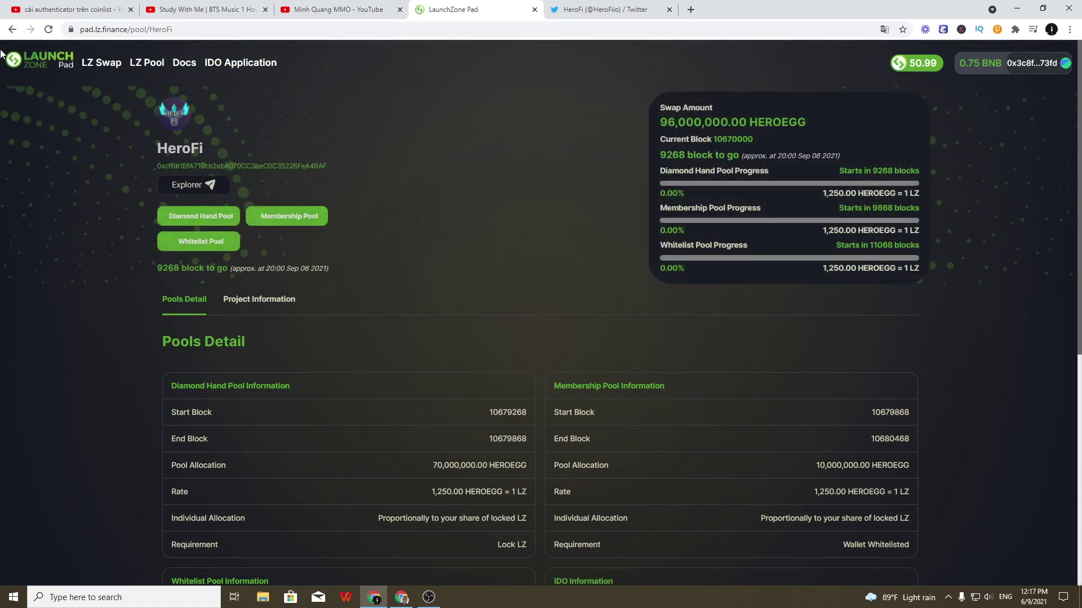
pyautogui.click(12, 30)
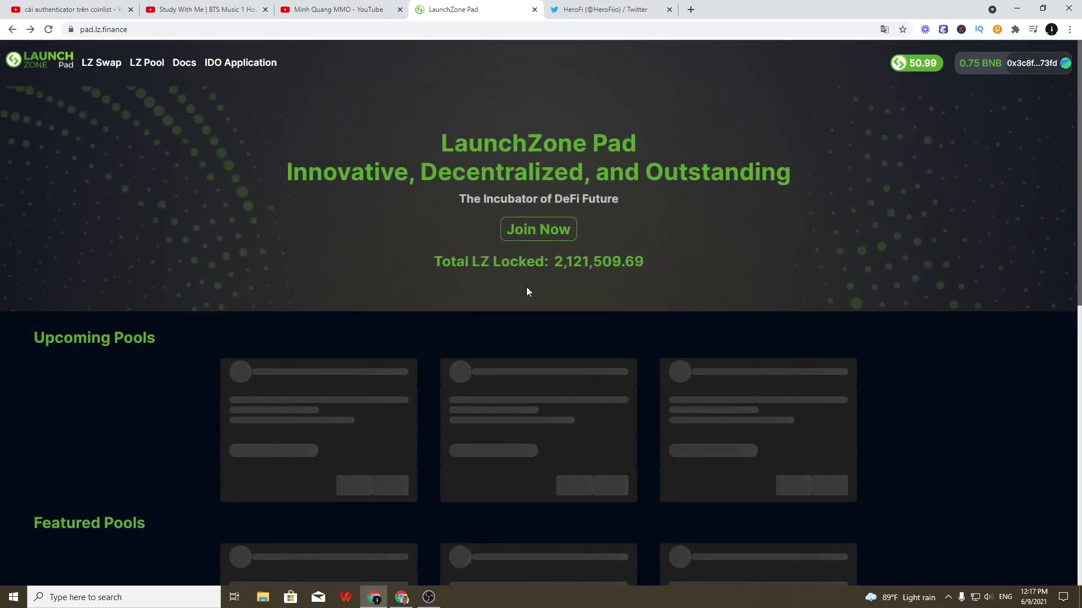
pyautogui.scroll(-3, 362, 500)
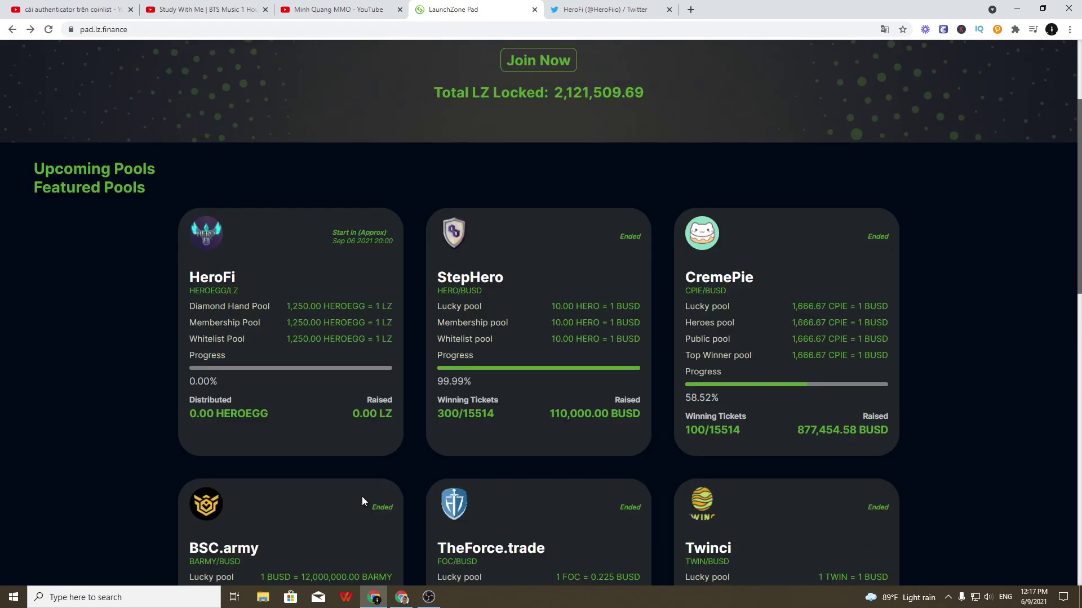
pyautogui.moveTo(278, 302); pyautogui.dragTo(288, 306)
# Review the connected wallet's locked share and unlock date, and close the share overview
pyautogui.scroll(3, 344, 345)
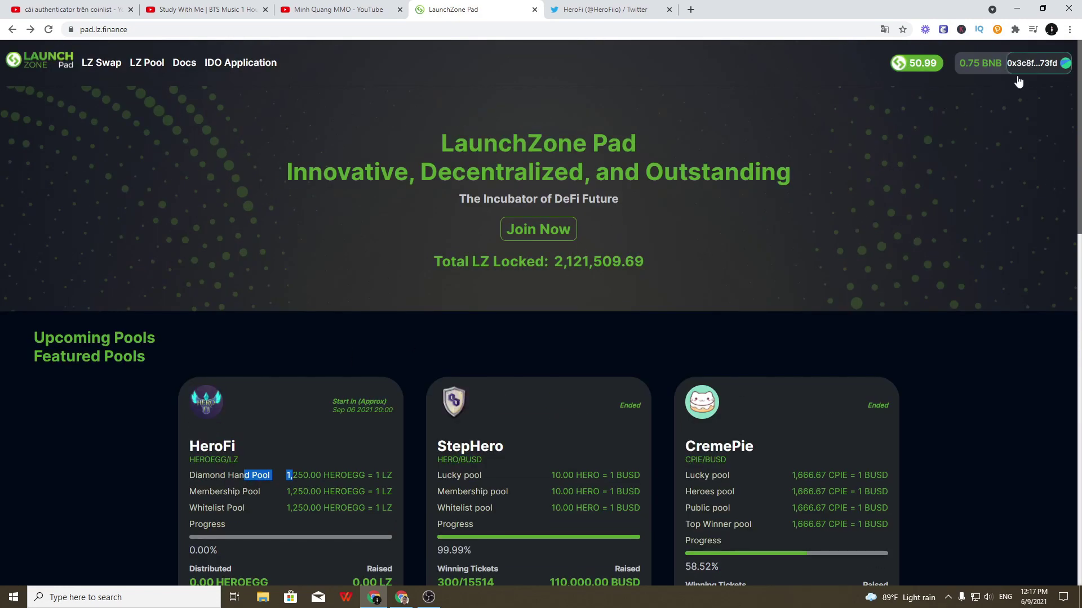
pyautogui.click(1041, 67)
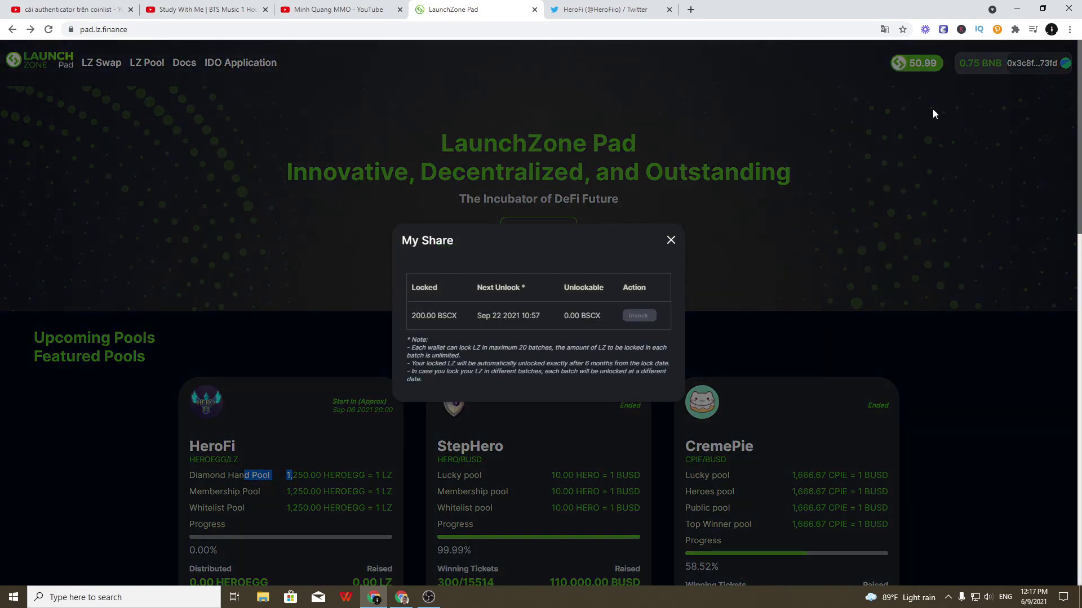
pyautogui.click(671, 240)
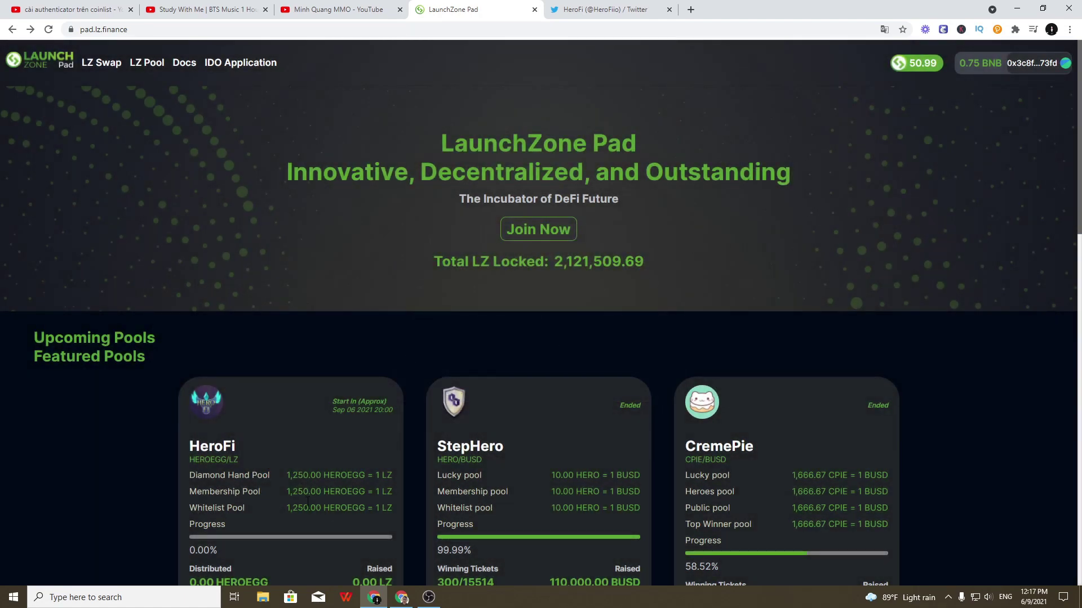
# Open the HeroFi pool and examine the deposit terms of the Diamond Hand Pool and the Membership Pool
pyautogui.scroll(-4, 307, 500)
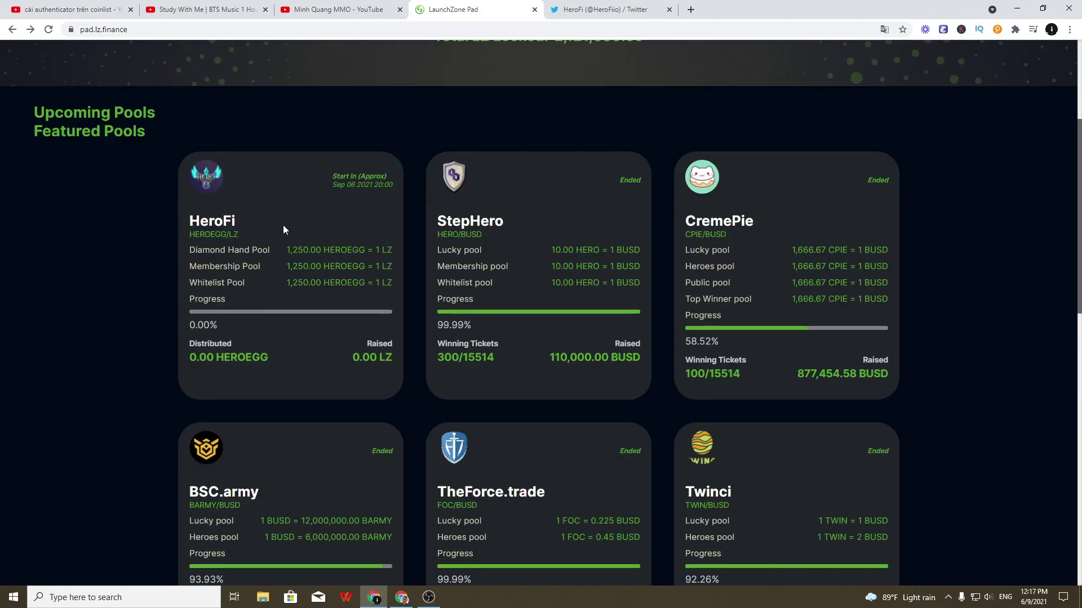
pyautogui.click(224, 193)
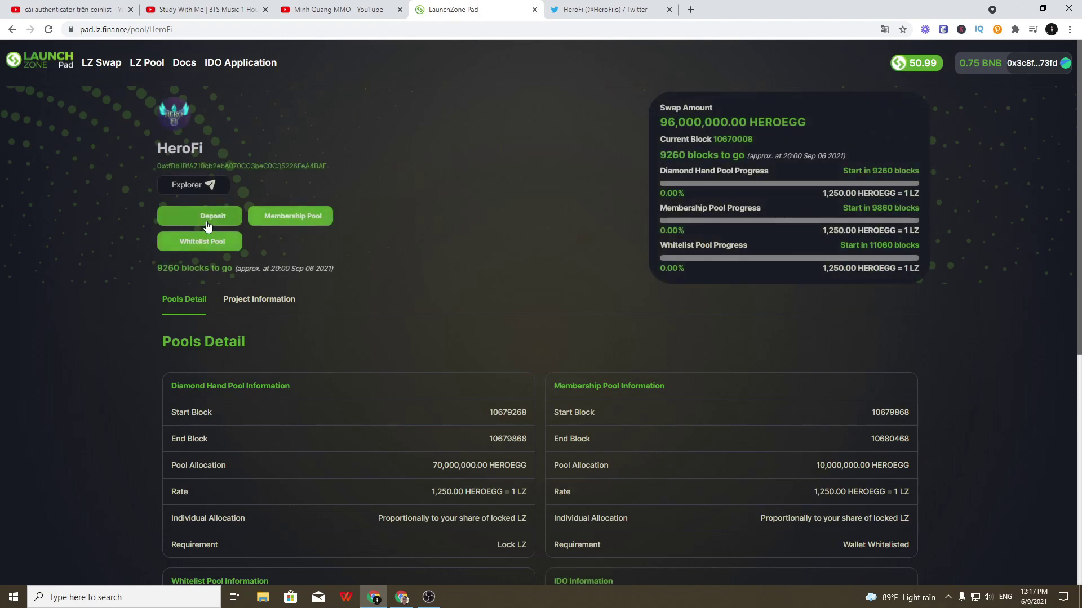
pyautogui.click(186, 216)
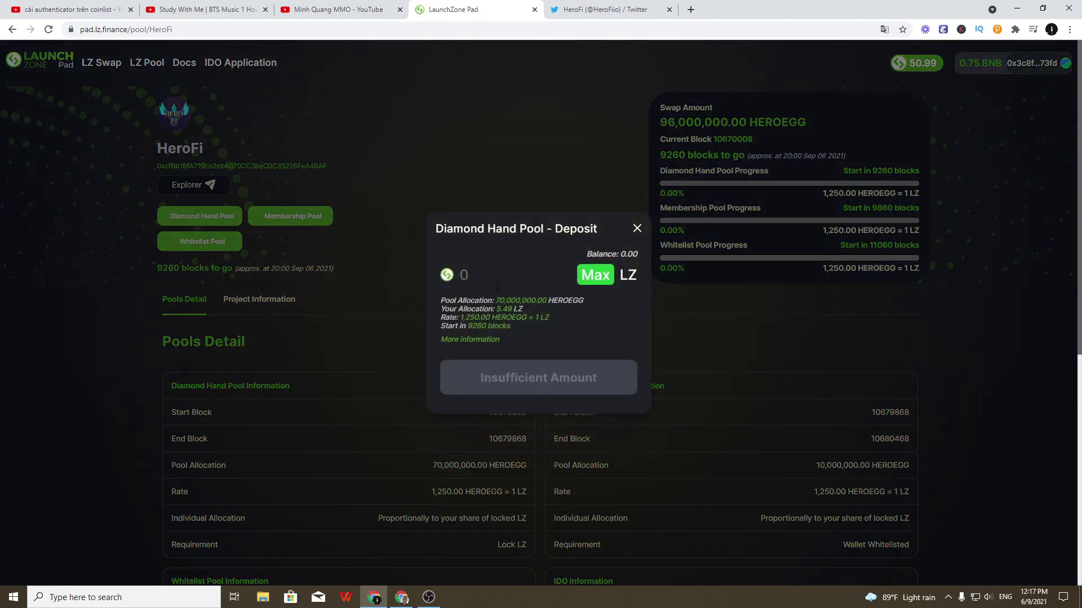
pyautogui.click(637, 228)
pyautogui.click(284, 217)
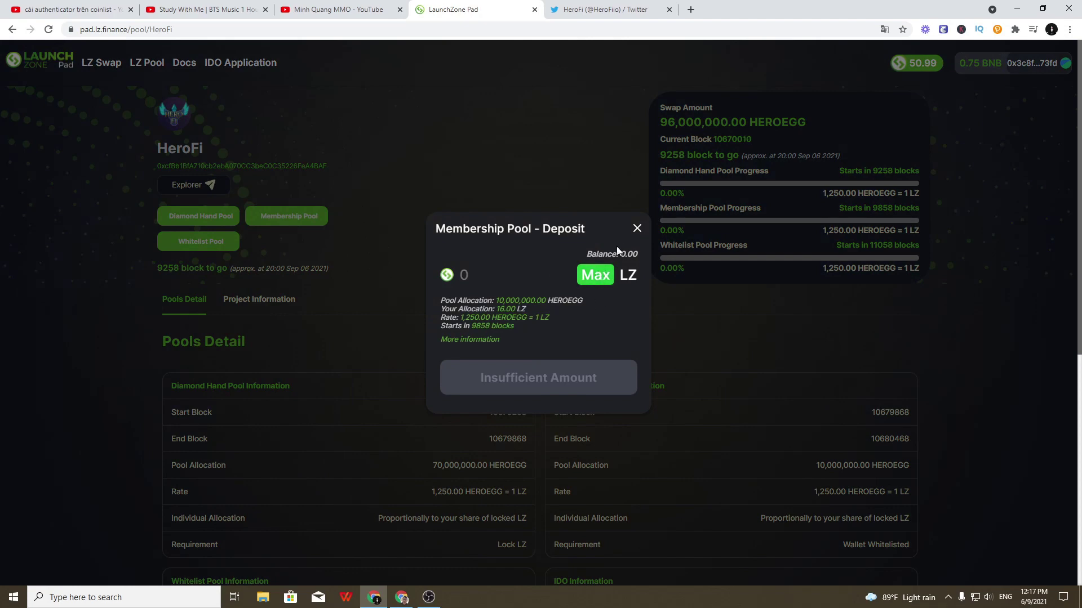
pyautogui.click(636, 229)
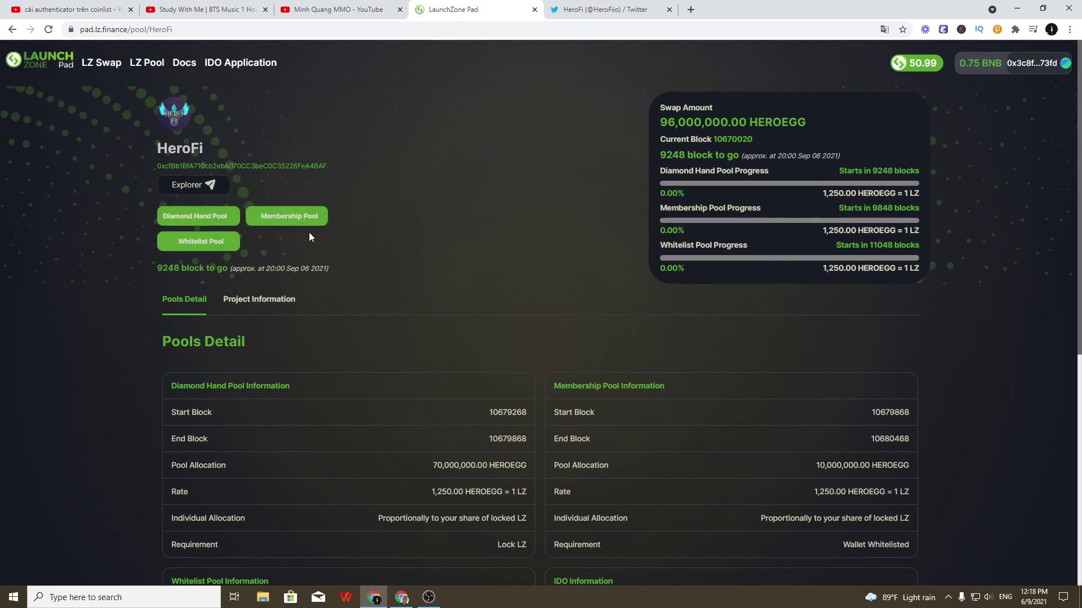
# Switch to the other Chrome window and examine the deposit terms of HeroFi's Whitelist Pool
pyautogui.tripleClick(347, 327)
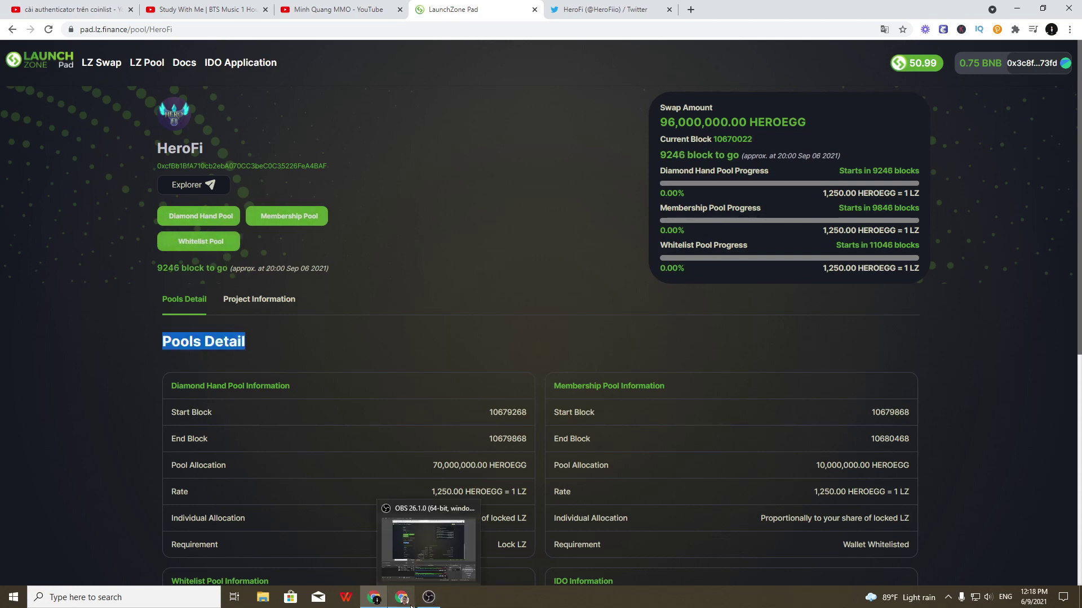
pyautogui.click(416, 546)
pyautogui.click(199, 259)
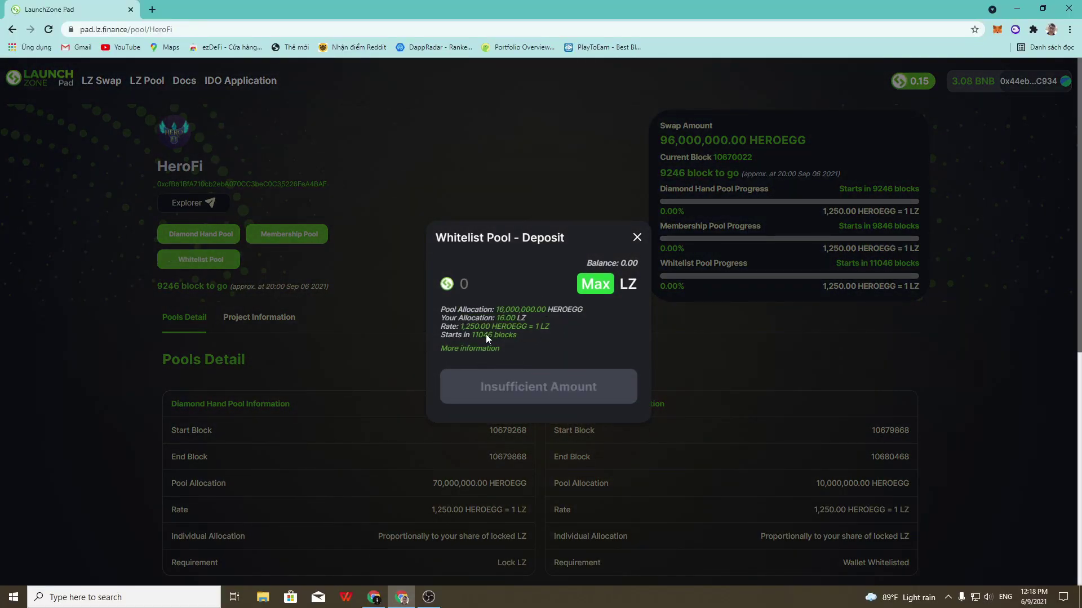
pyautogui.click(496, 284)
pyautogui.click(637, 238)
# Review HeroFi's pool details and project information, and return to the pool details
pyautogui.scroll(-4, 339, 369)
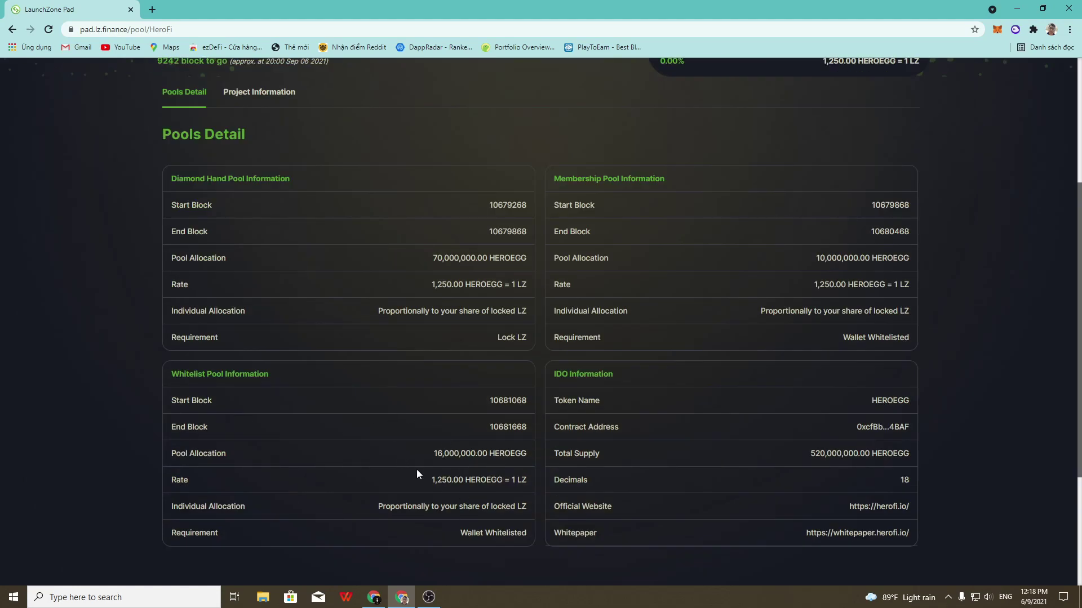
pyautogui.scroll(4, 417, 469)
pyautogui.click(250, 315)
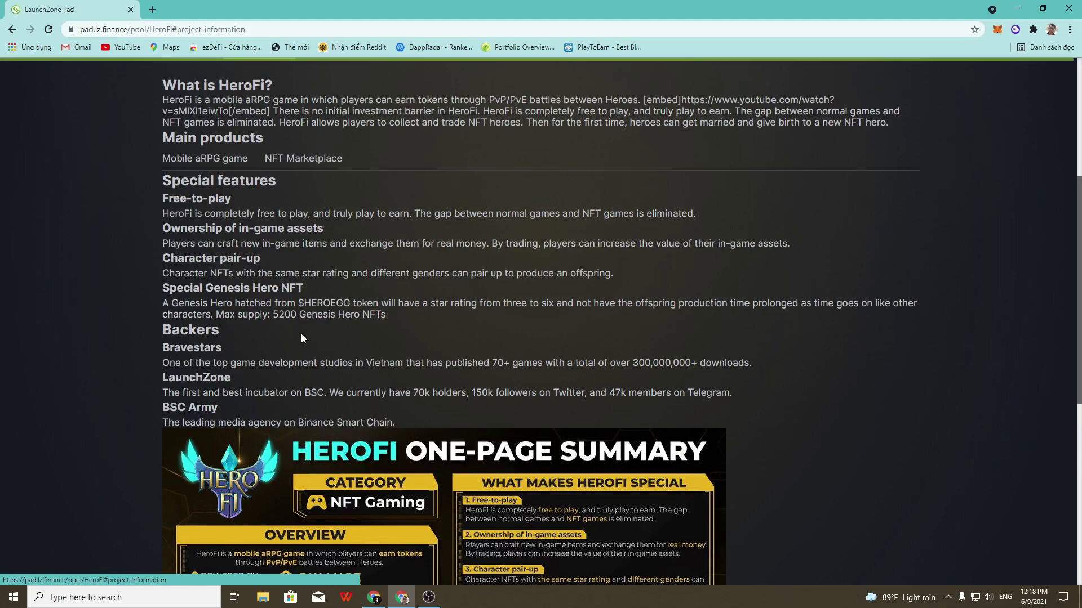
pyautogui.scroll(4, 304, 333)
pyautogui.click(184, 268)
pyautogui.scroll(4, 294, 255)
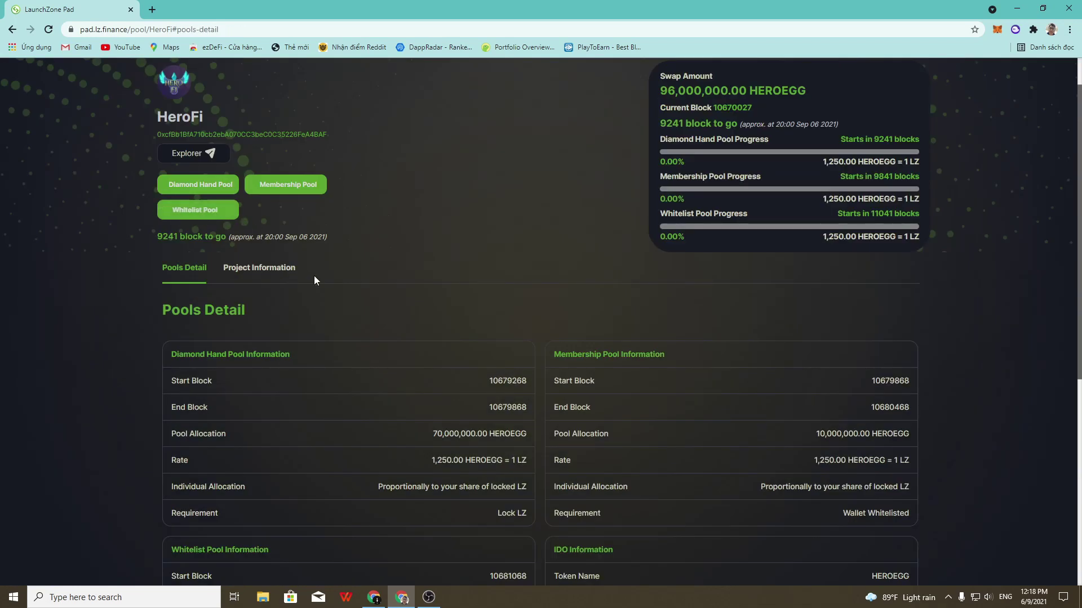
pyautogui.scroll(1, 313, 275)
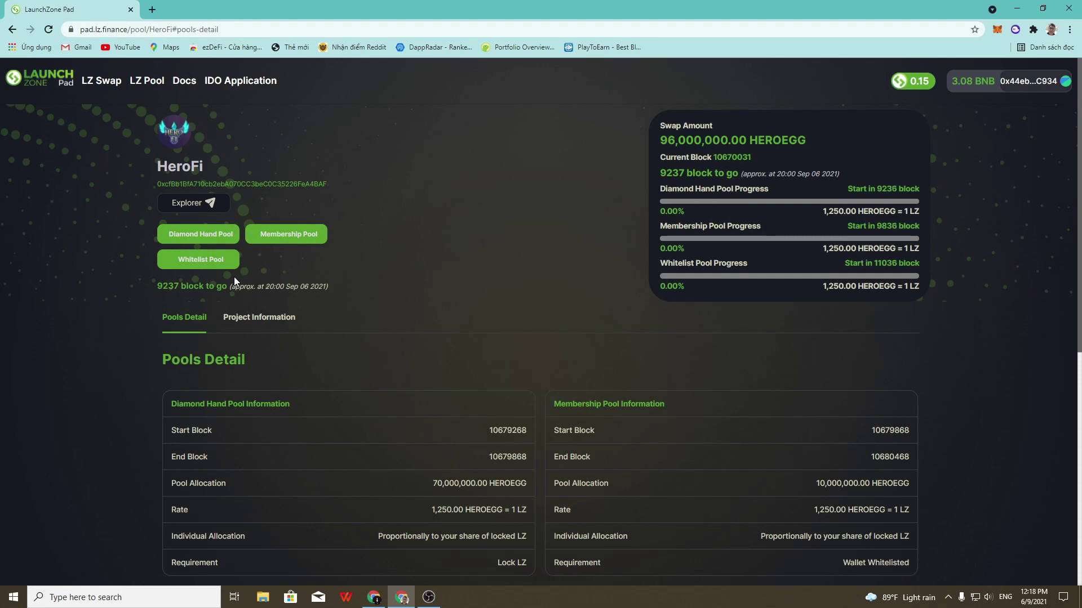
pyautogui.click(203, 260)
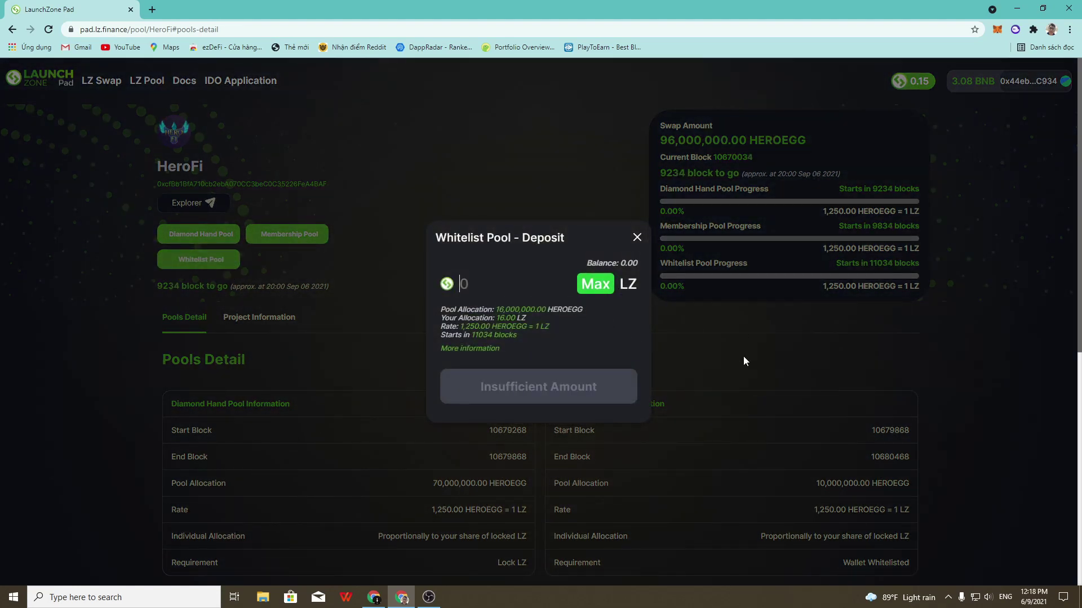
pyautogui.click(637, 238)
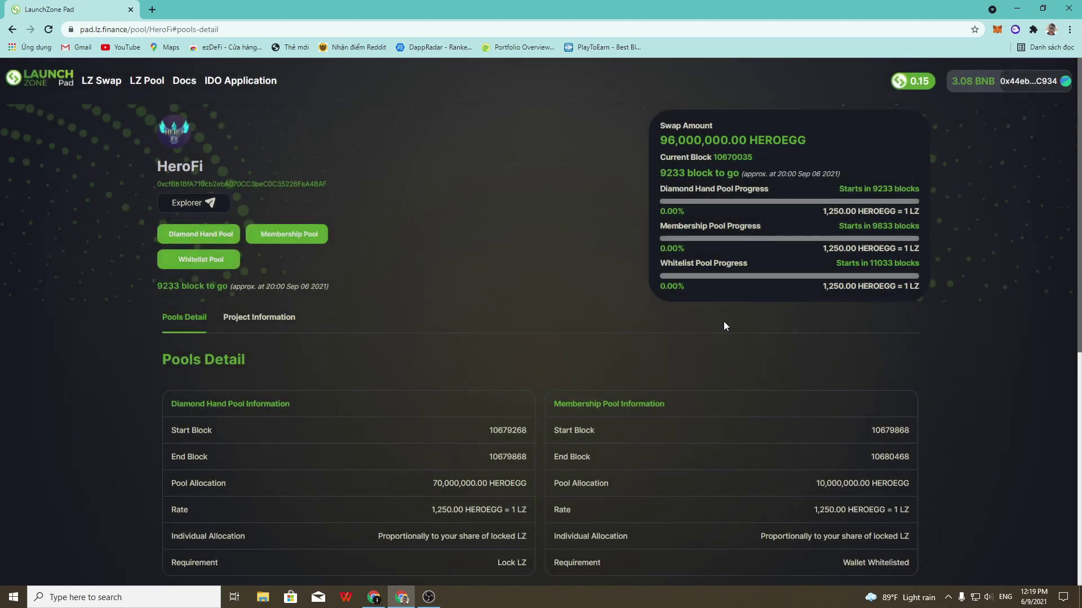
pyautogui.click(228, 264)
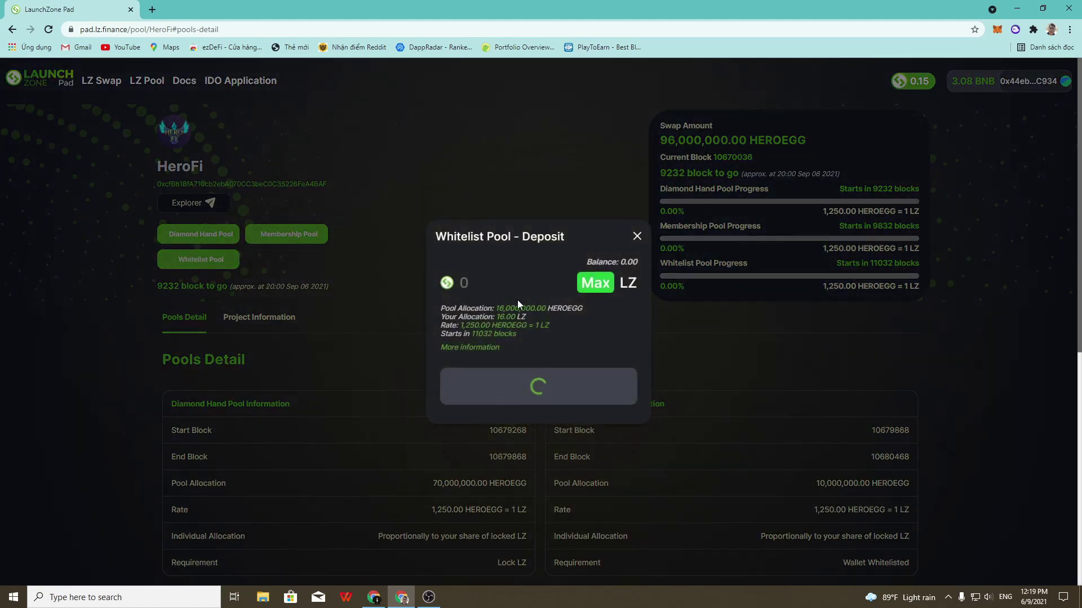
pyautogui.write('16')
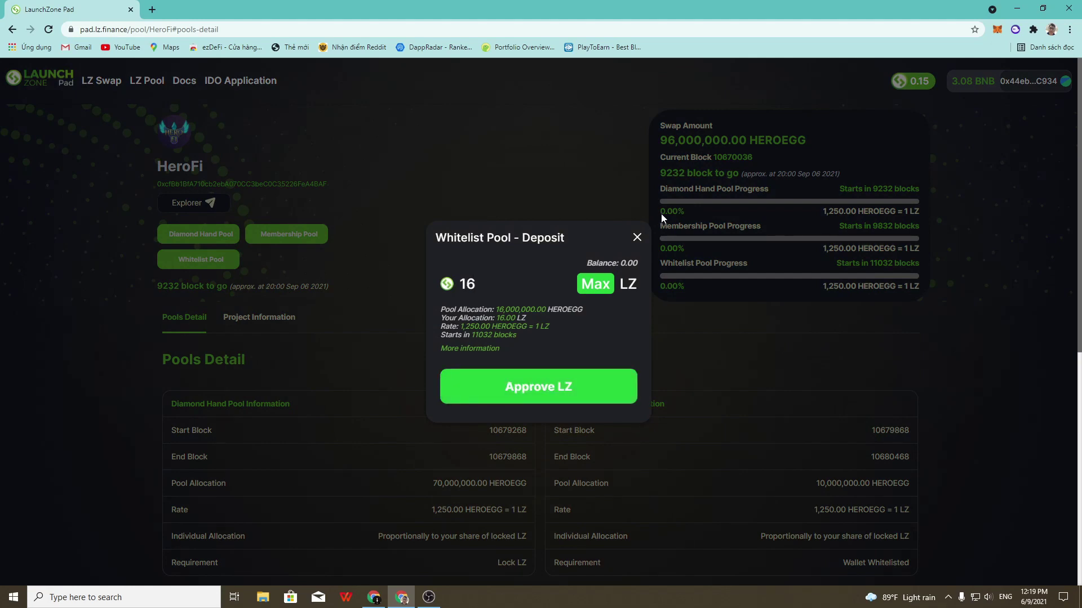
pyautogui.click(637, 239)
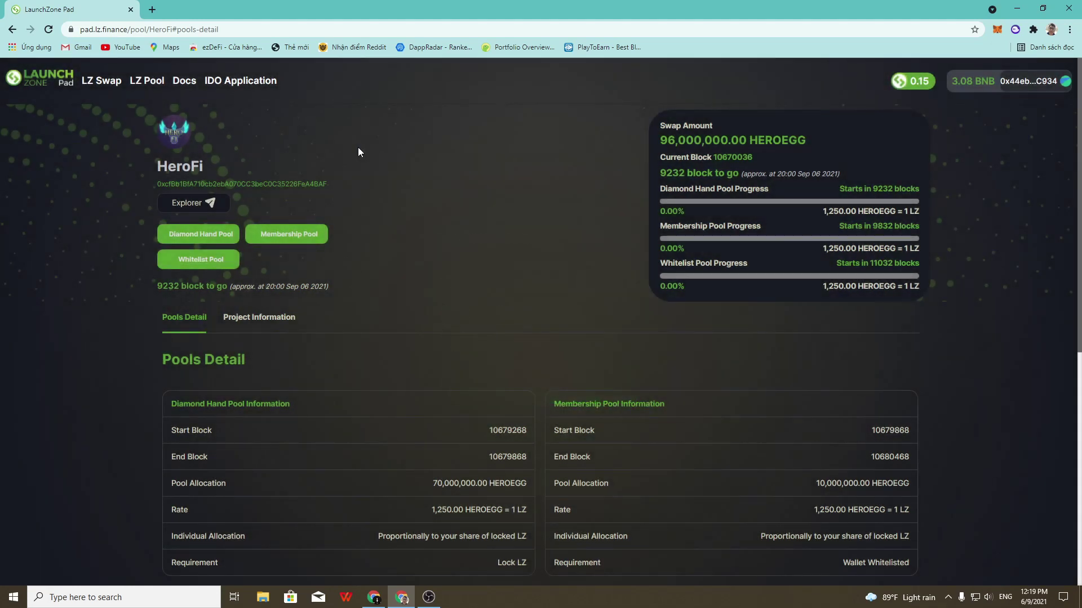
# Open the LZ Swap page in a new browser tab and switch to it
pyautogui.rightClick(119, 84)
pyautogui.click(147, 91)
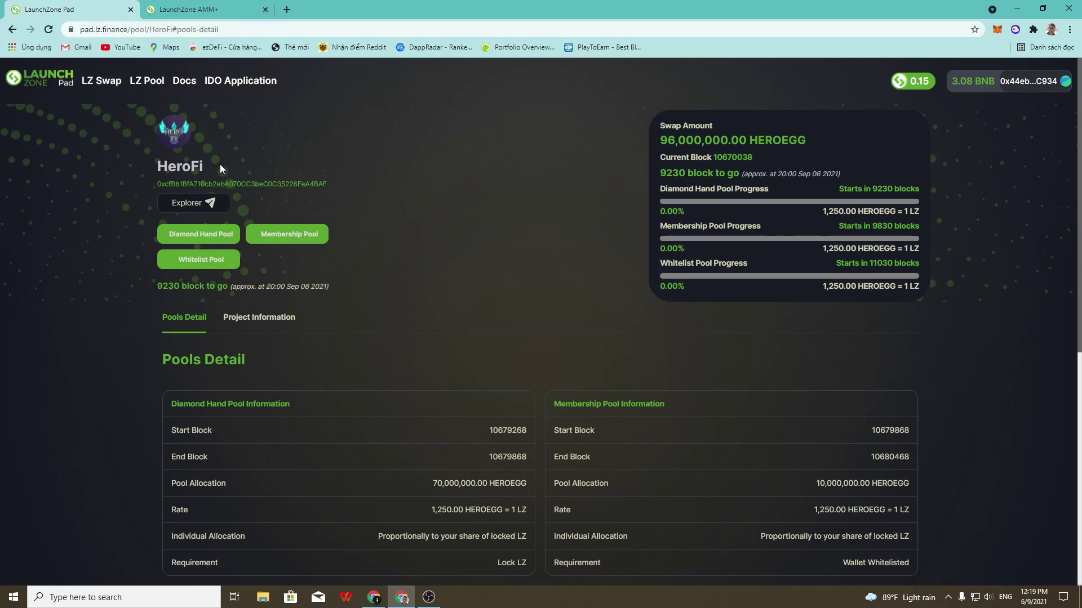
pyautogui.click(251, 7)
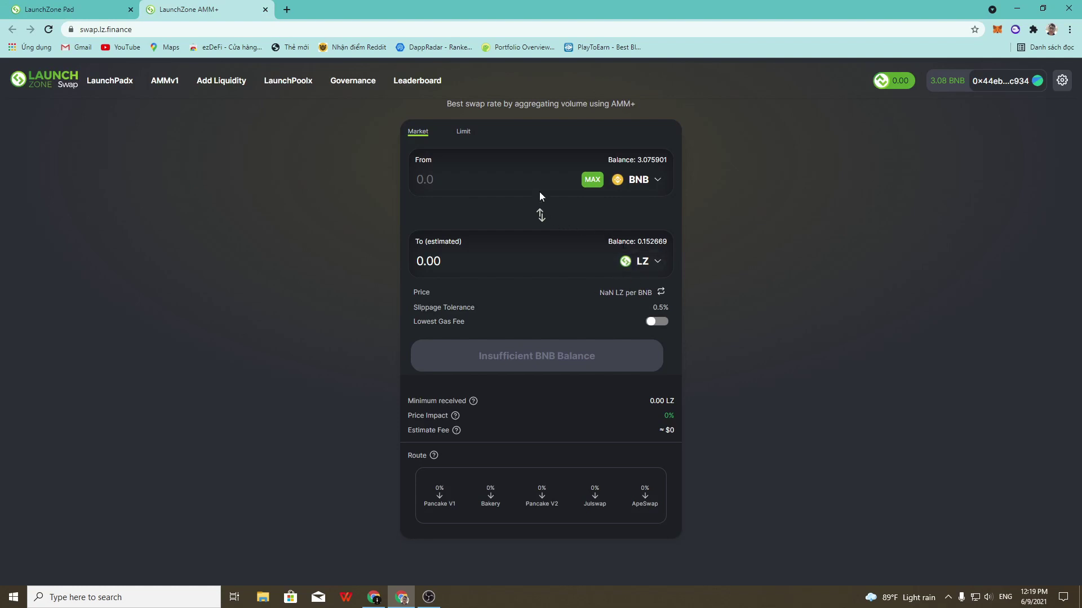
# Set the HeroFi Whitelist Pool deposit to 16 LZ, approve LZ spending and confirm the permission in MetaMask
pyautogui.click(73, 9)
pyautogui.click(201, 259)
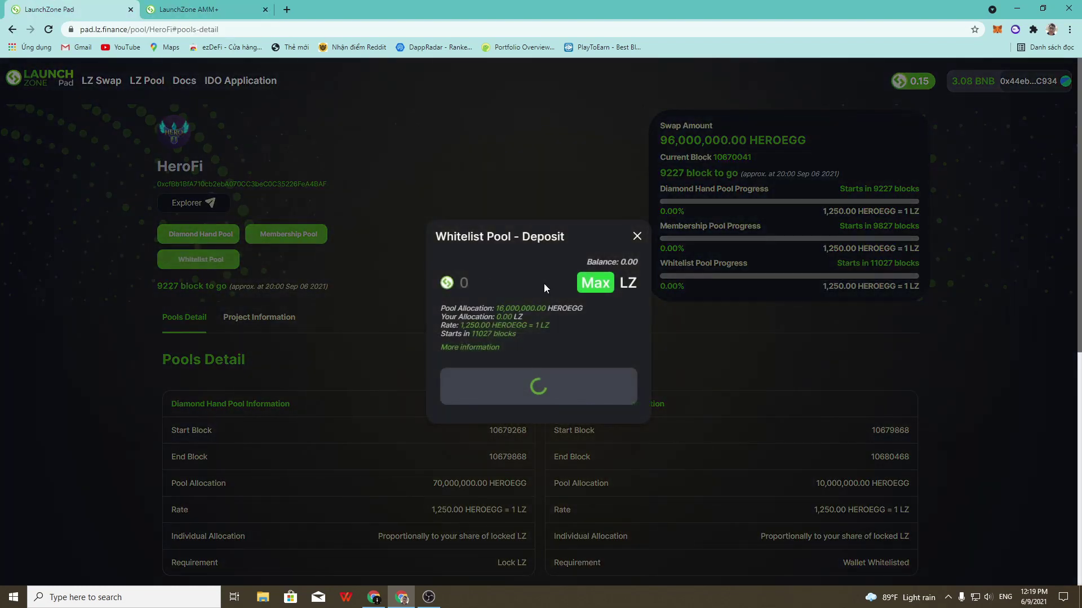
pyautogui.moveTo(501, 326); pyautogui.dragTo(551, 326)
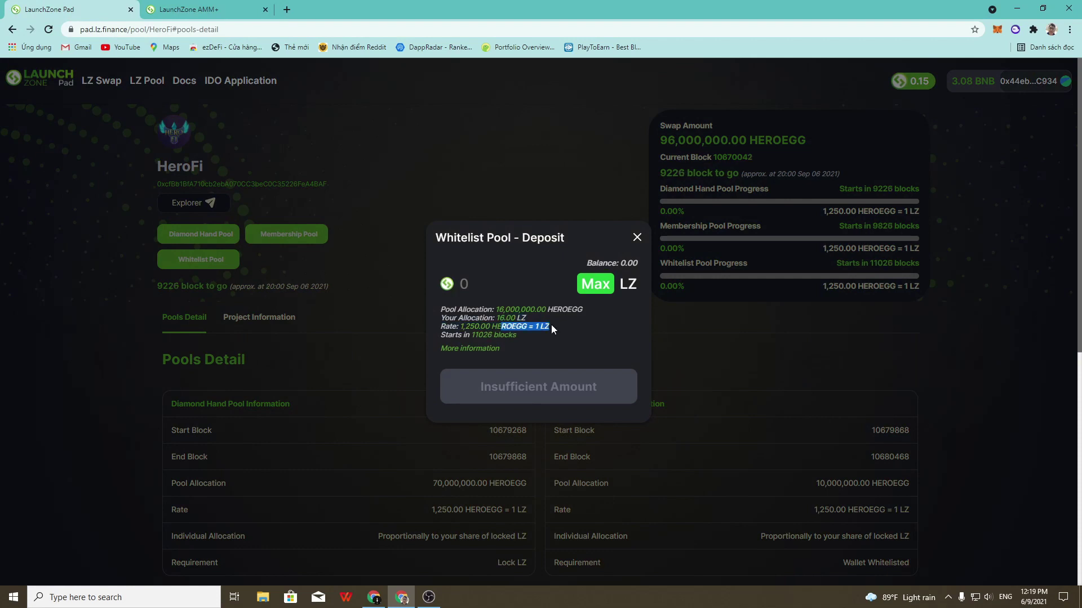
pyautogui.click(486, 286)
pyautogui.write('1')
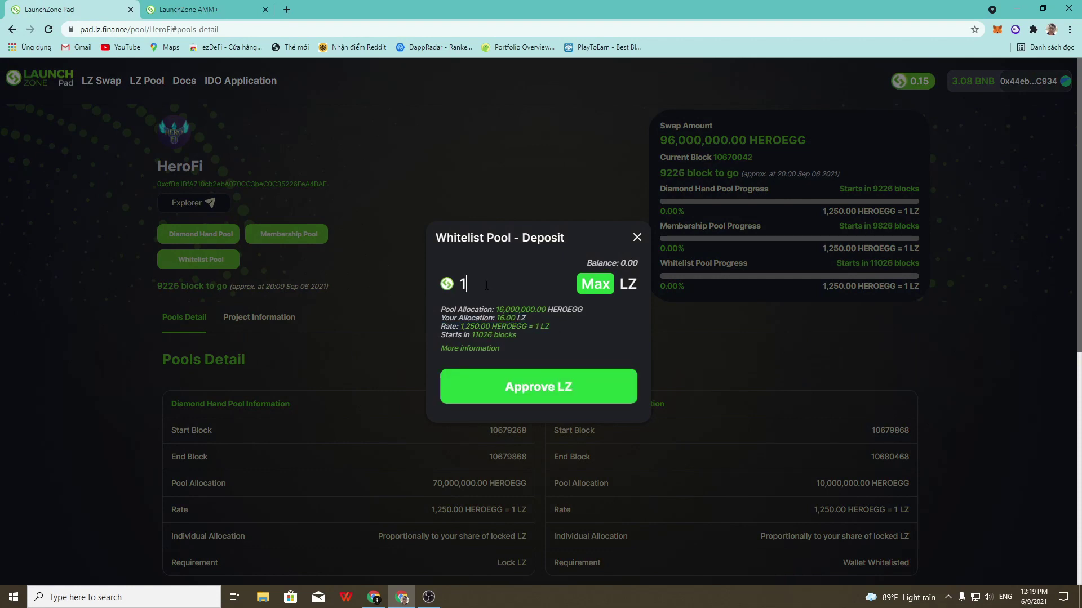
pyautogui.write('6')
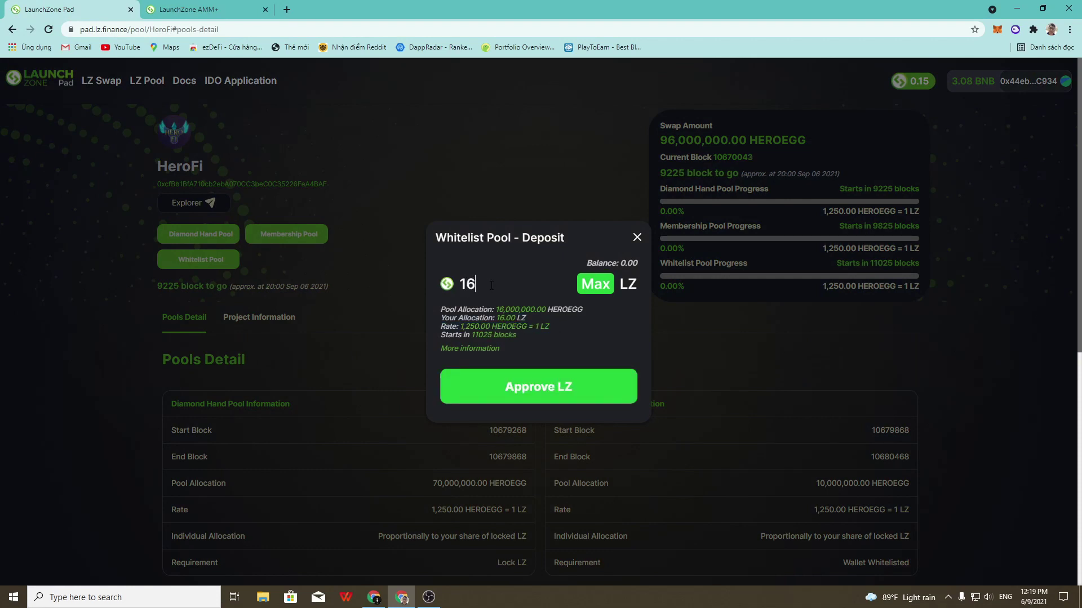
pyautogui.click(556, 395)
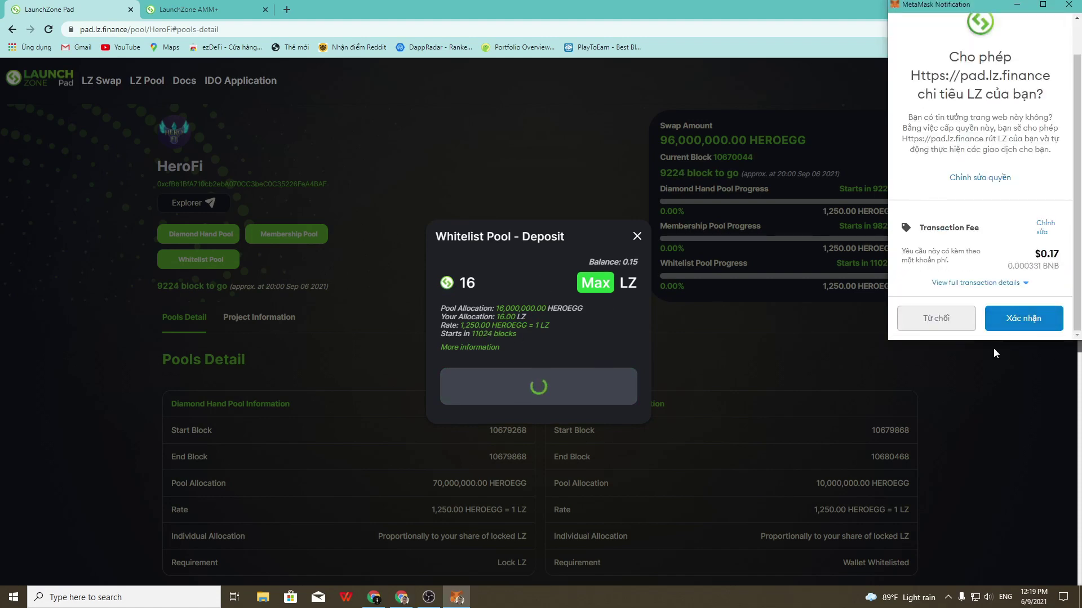
pyautogui.click(1046, 316)
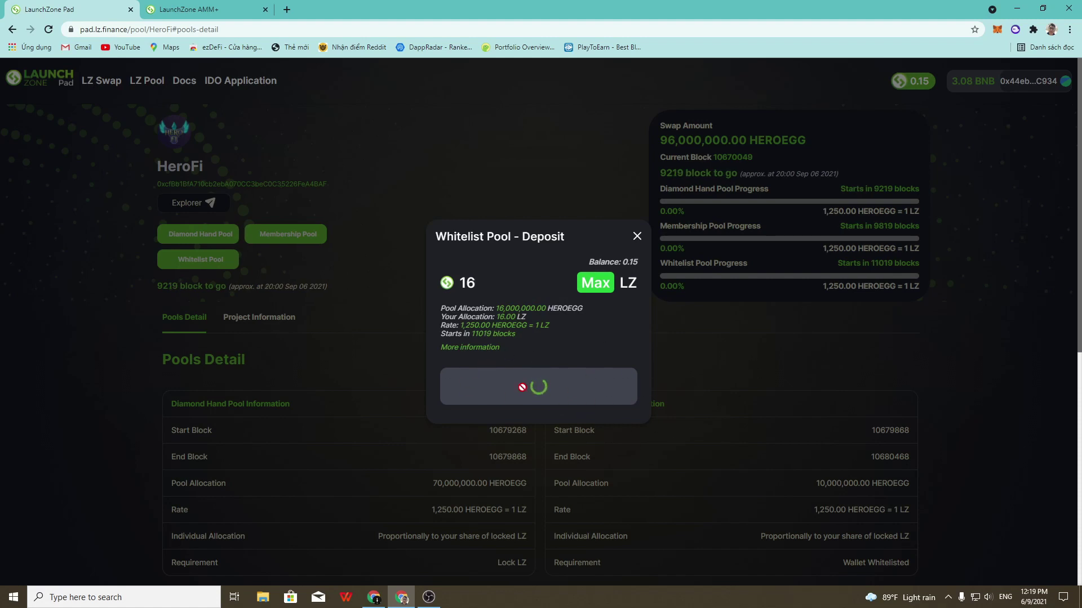
# Check the LZ approval on the HeroFi pool page and return to the LZ Swap page
pyautogui.click(203, 6)
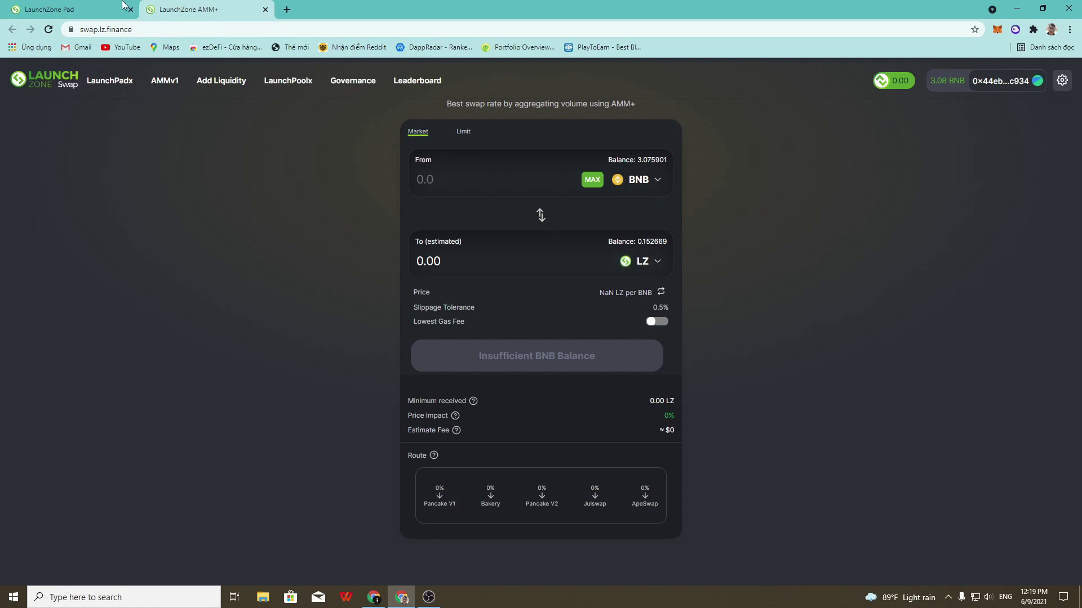
pyautogui.hotkey('ctrl', 'Tab')
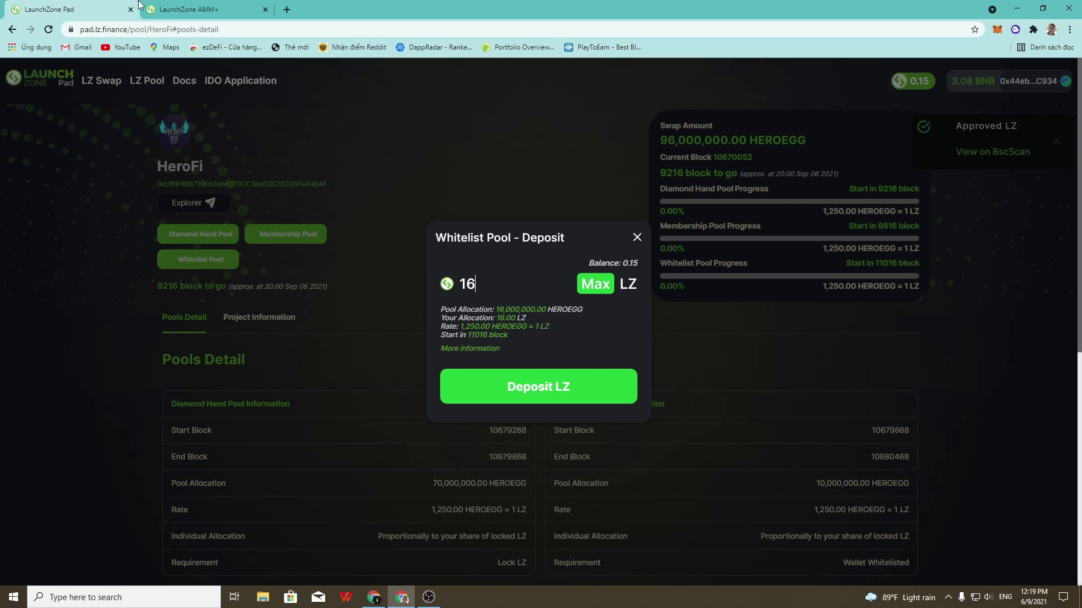
pyautogui.hotkey('ctrl', 'Tab')
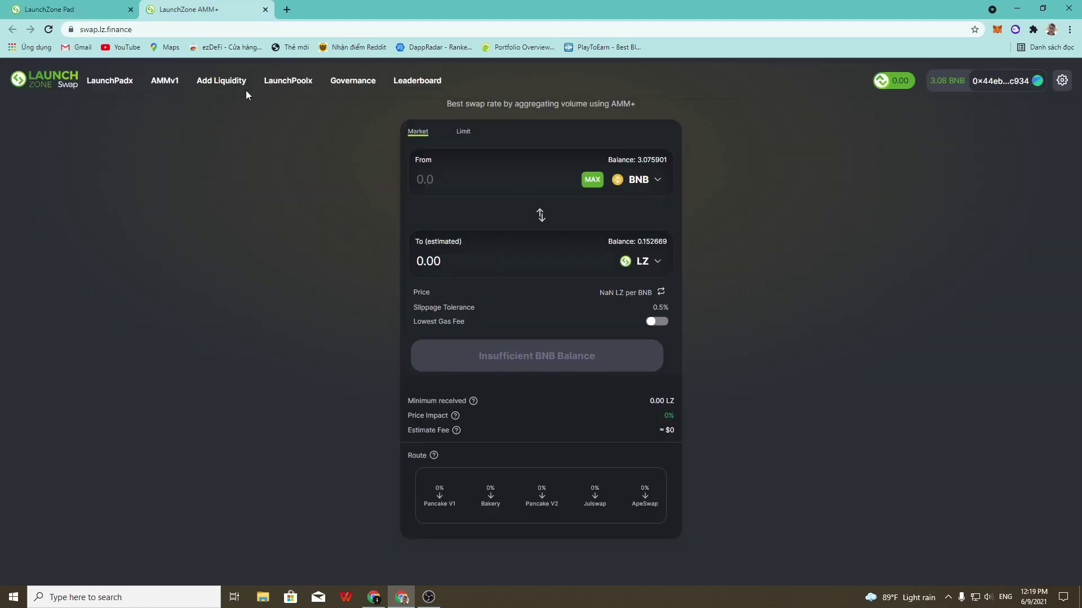
pyautogui.hotkey('ctrl', 'Tab')
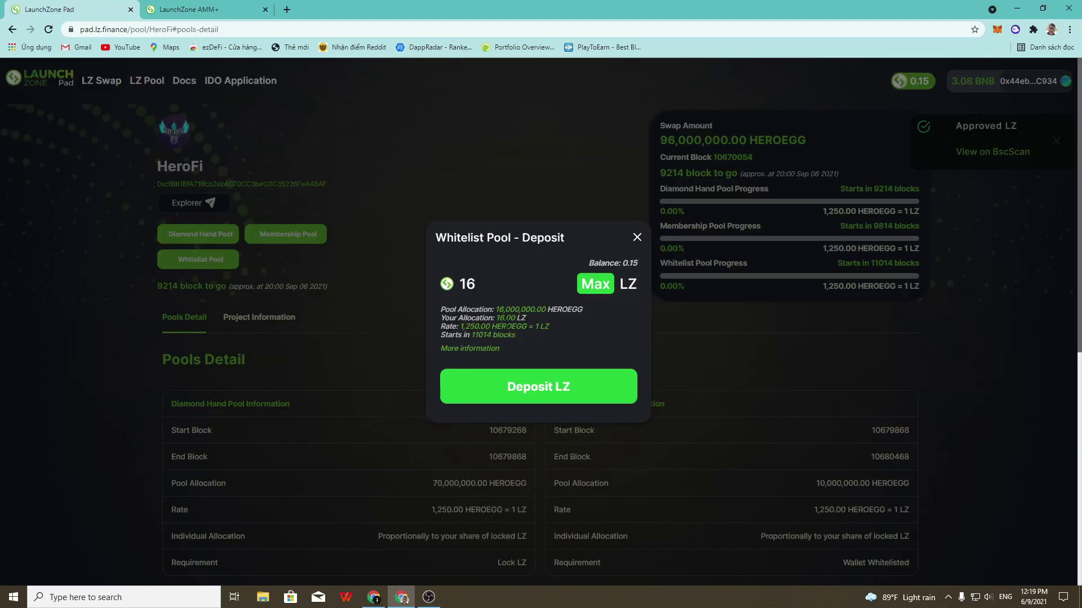
pyautogui.hotkey('ctrl', 'Tab')
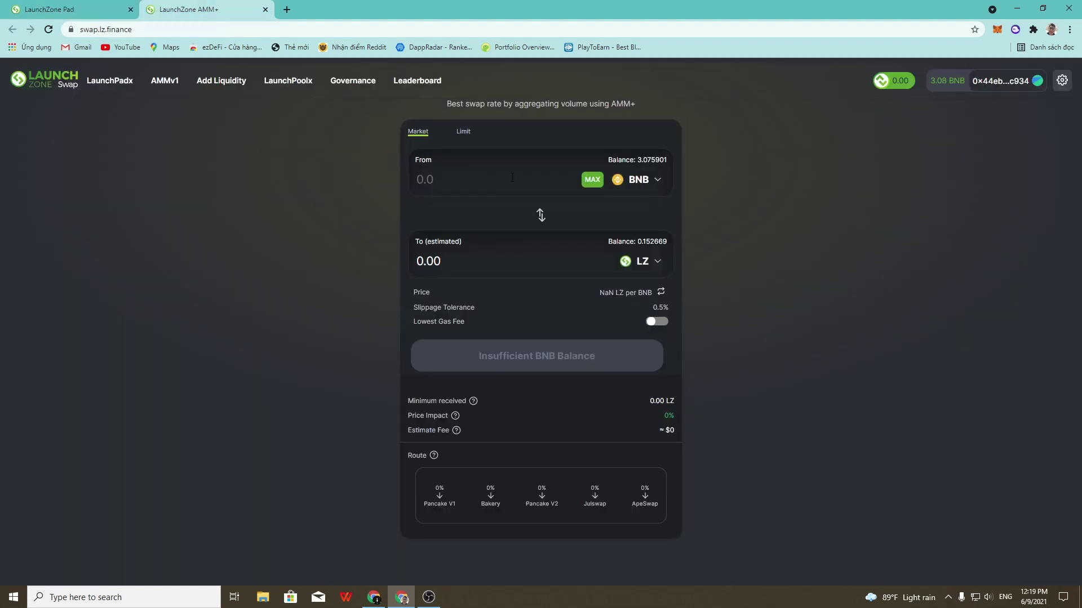
# Reverse the swap to go from LZ to BNB and set the LZ amount to 16
pyautogui.click(541, 216)
pyautogui.click(474, 188)
pyautogui.write('1')
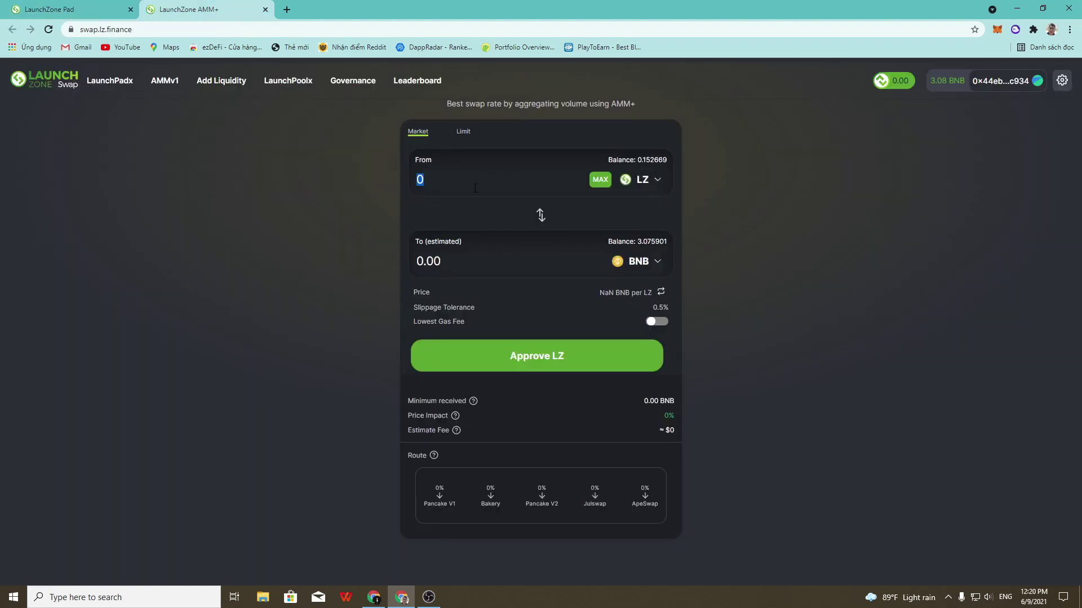
pyautogui.click(540, 214)
pyautogui.click(541, 214)
pyautogui.doubleClick(499, 181)
pyautogui.write('16')
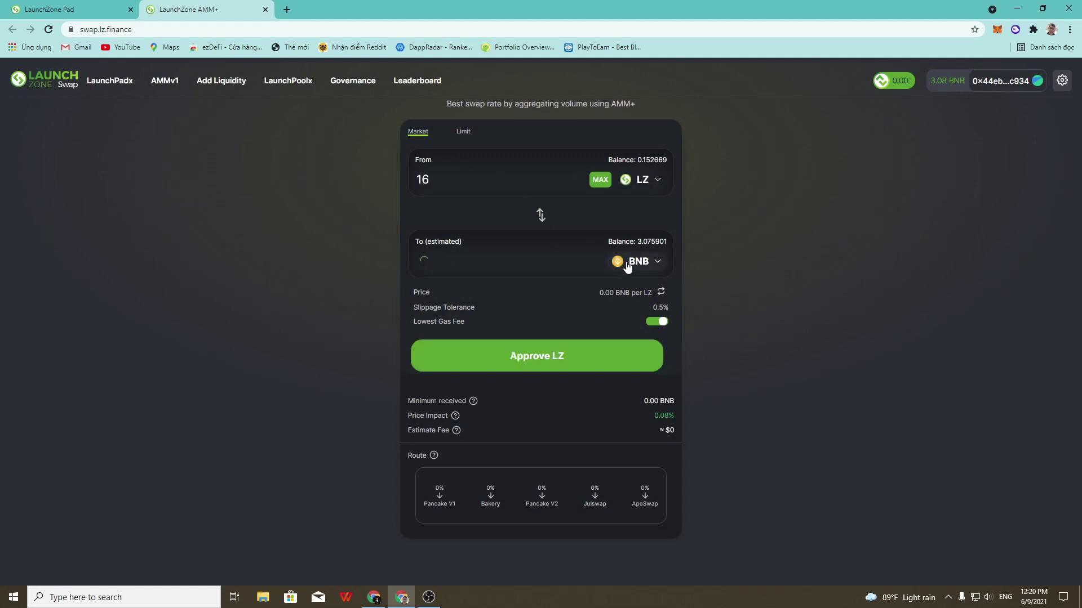
# Change the token received to USDT and reverse the swap so that USDT buys LZ
pyautogui.click(629, 262)
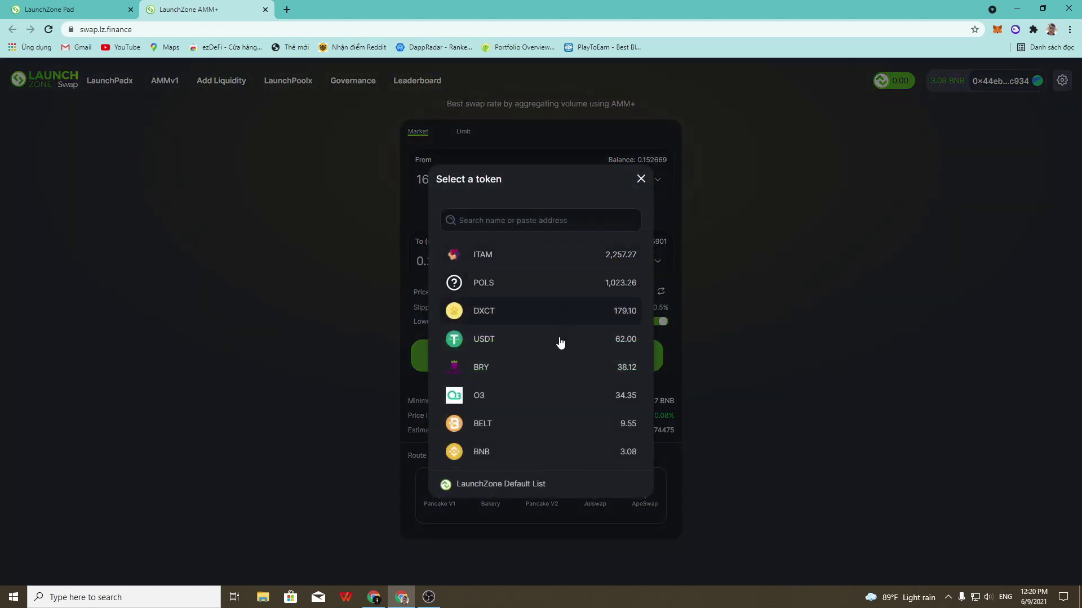
pyautogui.click(559, 341)
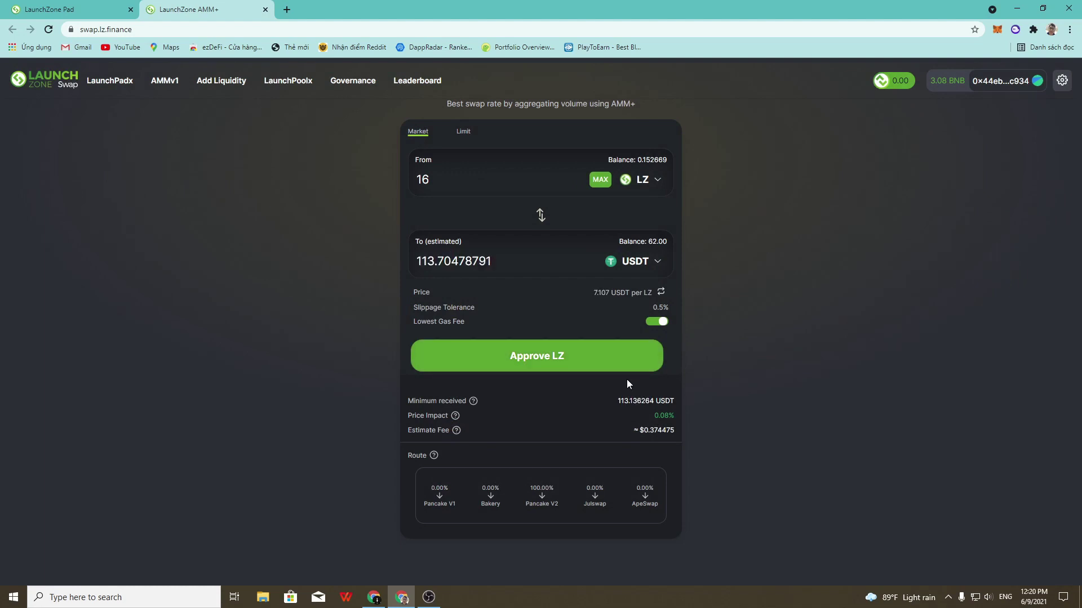
pyautogui.click(541, 214)
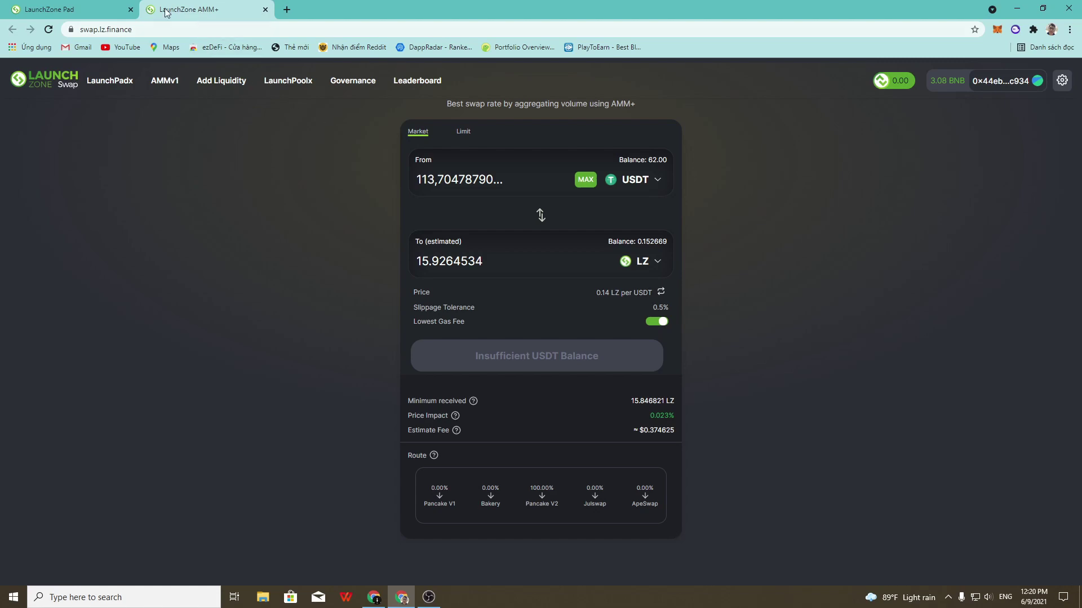
# Return to the HeroFi pool page and inspect the Diamond Hand Pool and Membership Pool deposit forms, closing each one
pyautogui.click(73, 10)
pyautogui.click(637, 237)
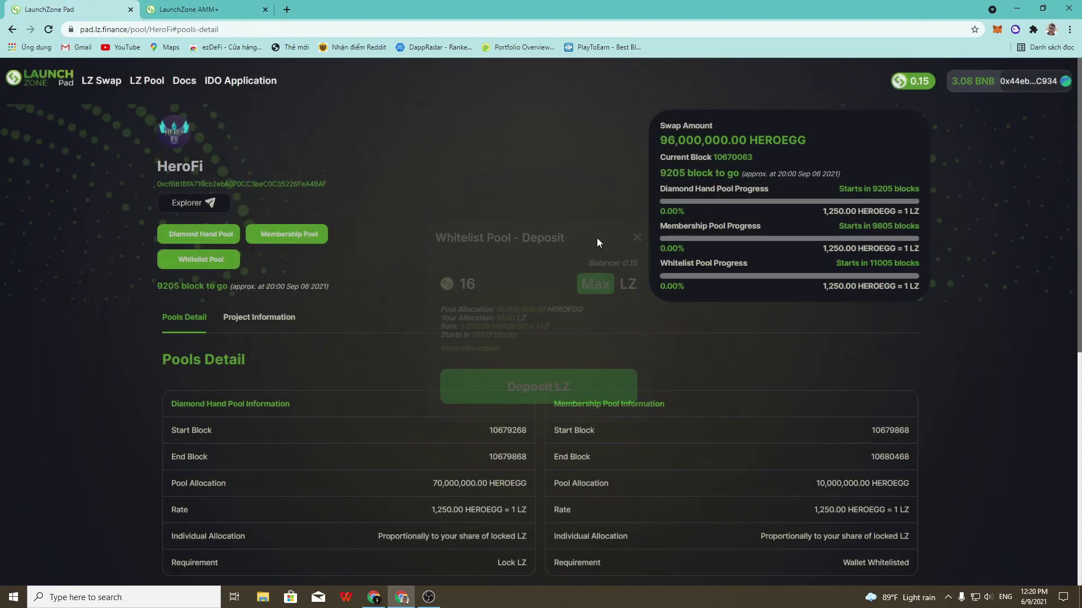
pyautogui.click(206, 242)
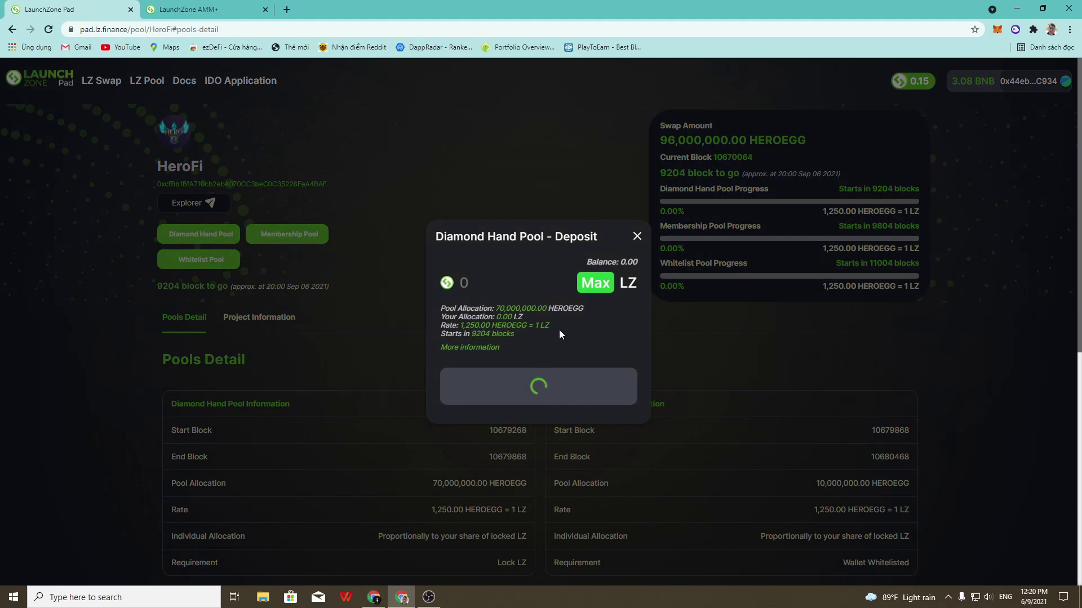
pyautogui.click(640, 237)
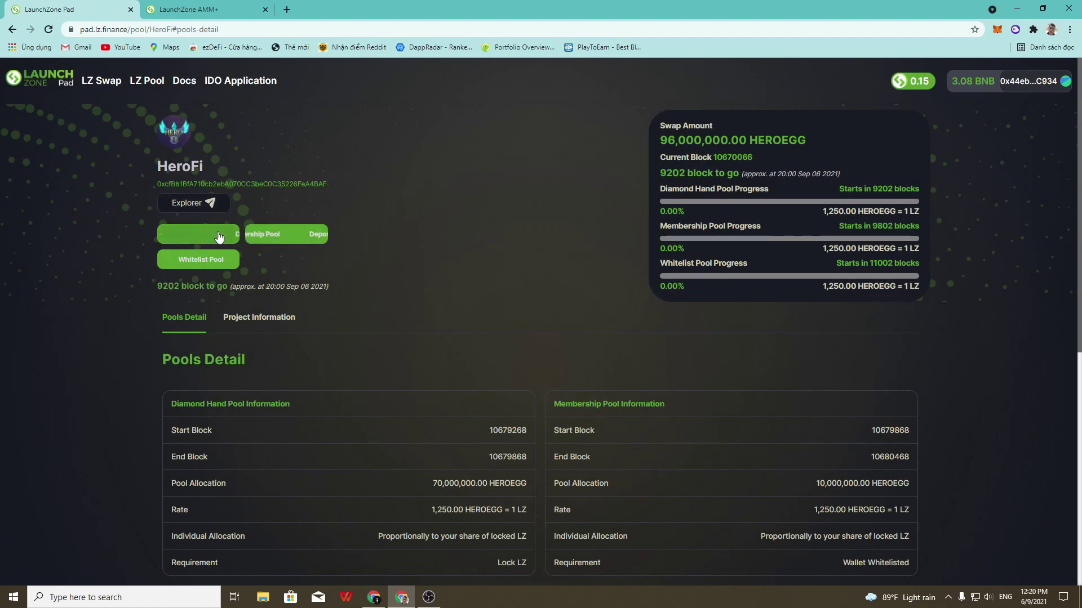
pyautogui.click(292, 236)
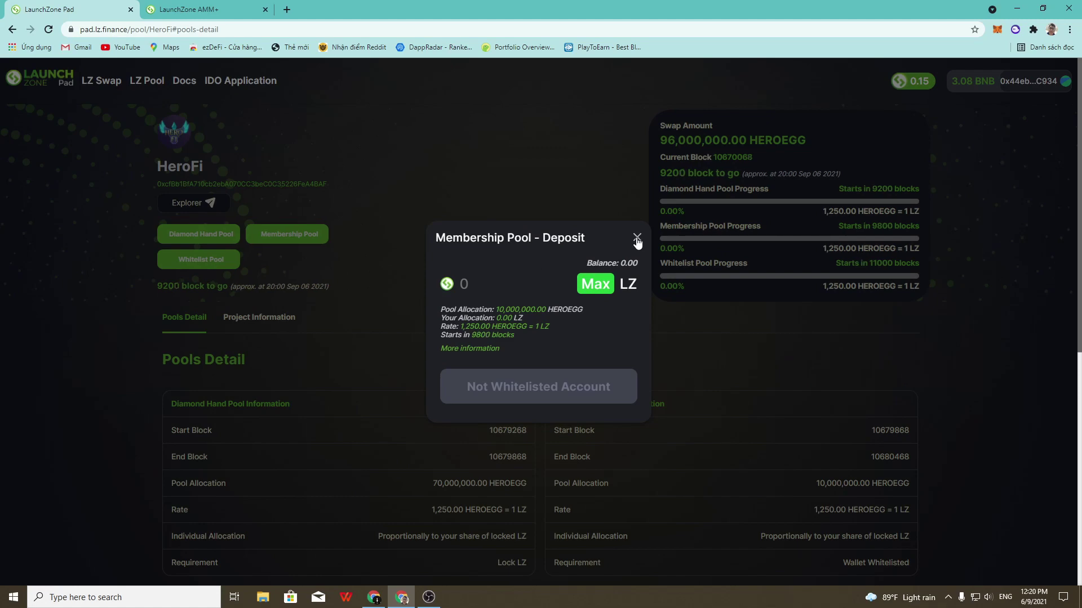
pyautogui.click(637, 241)
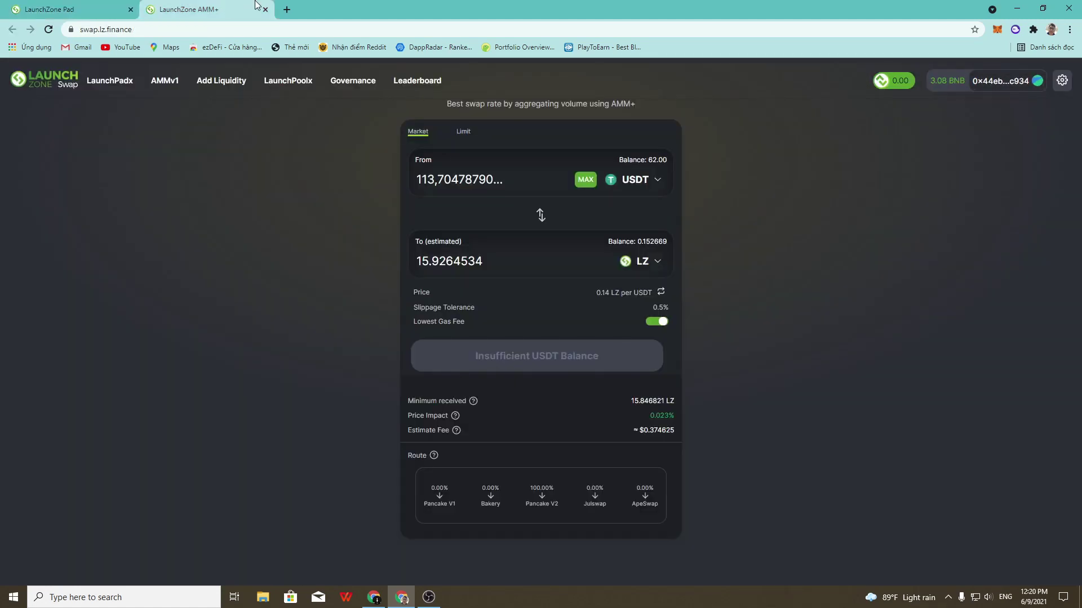
# Enter 16 LZ in the HeroFi Whitelist Pool deposit form and close the form without depositing
pyautogui.click(251, 9)
pyautogui.click(124, 4)
pyautogui.click(221, 265)
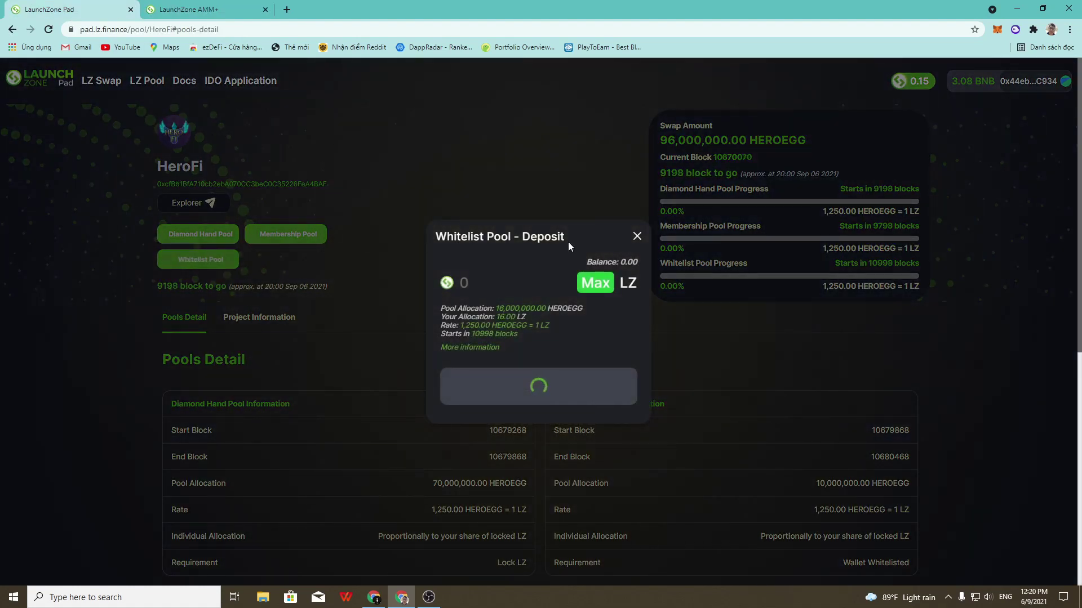
pyautogui.click(489, 276)
pyautogui.write('16')
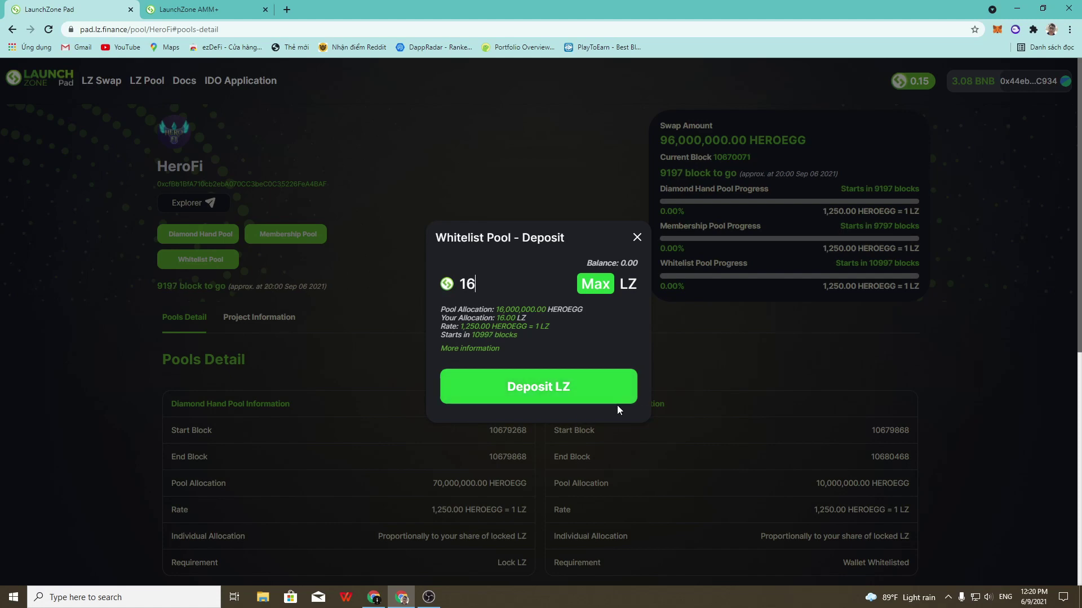
pyautogui.scroll(-5, 622, 397)
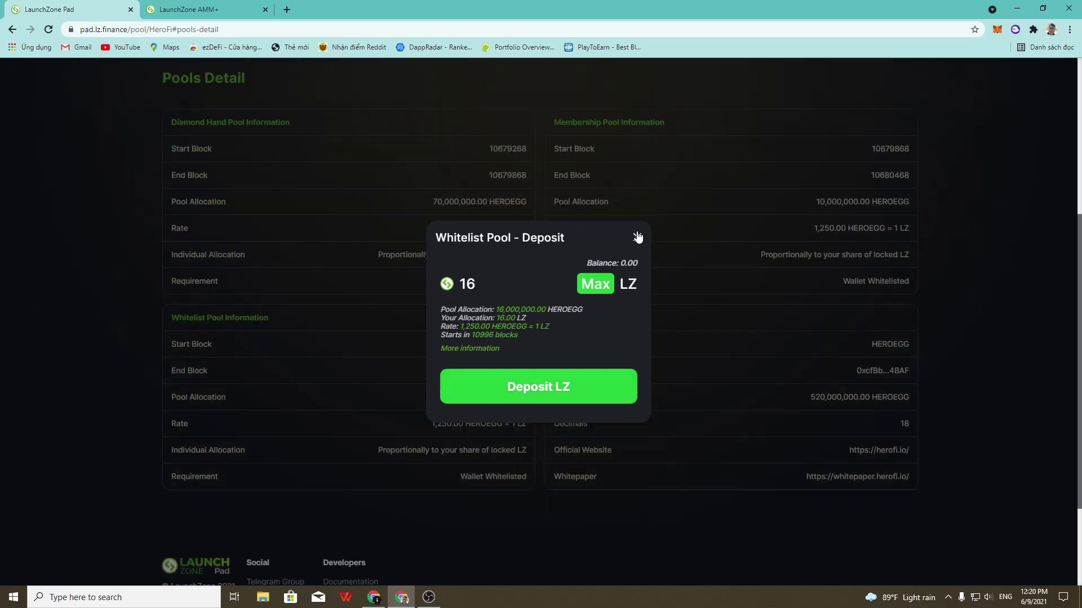
pyautogui.click(636, 236)
# Review the HeroFi pool details and examine the Whitelist Pool's start block countdown and HEROEGG rate
pyautogui.scroll(5, 632, 305)
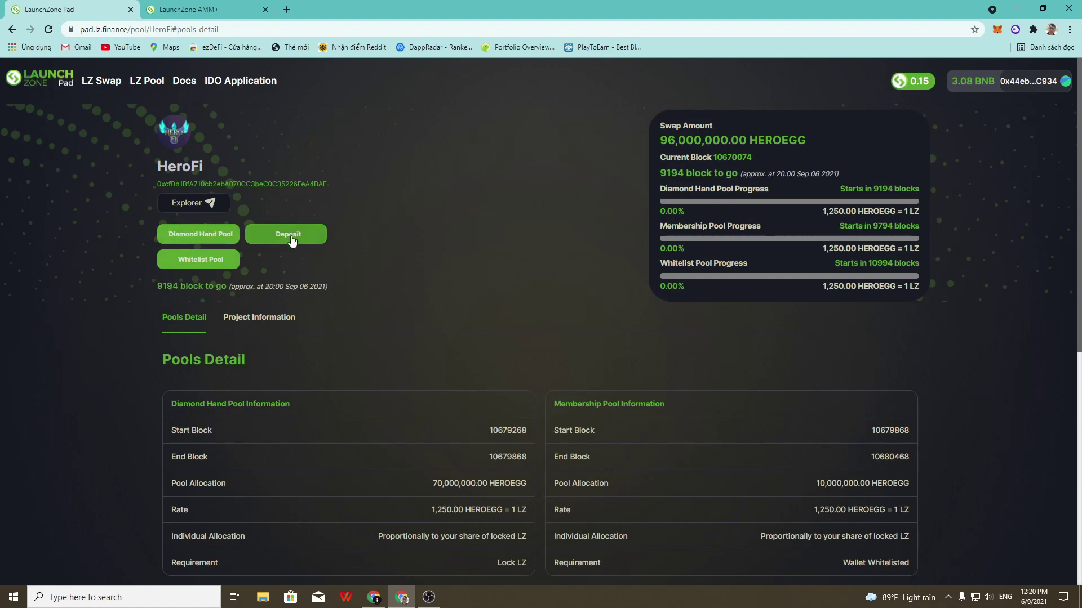
pyautogui.scroll(-4, 780, 518)
pyautogui.scroll(2, 302, 277)
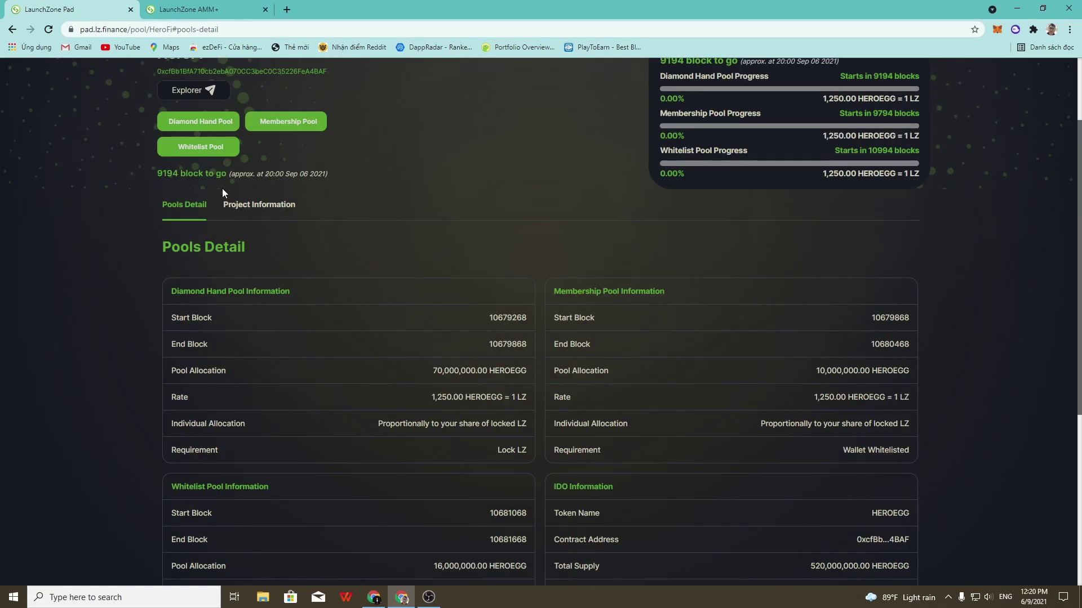
pyautogui.scroll(2, 221, 159)
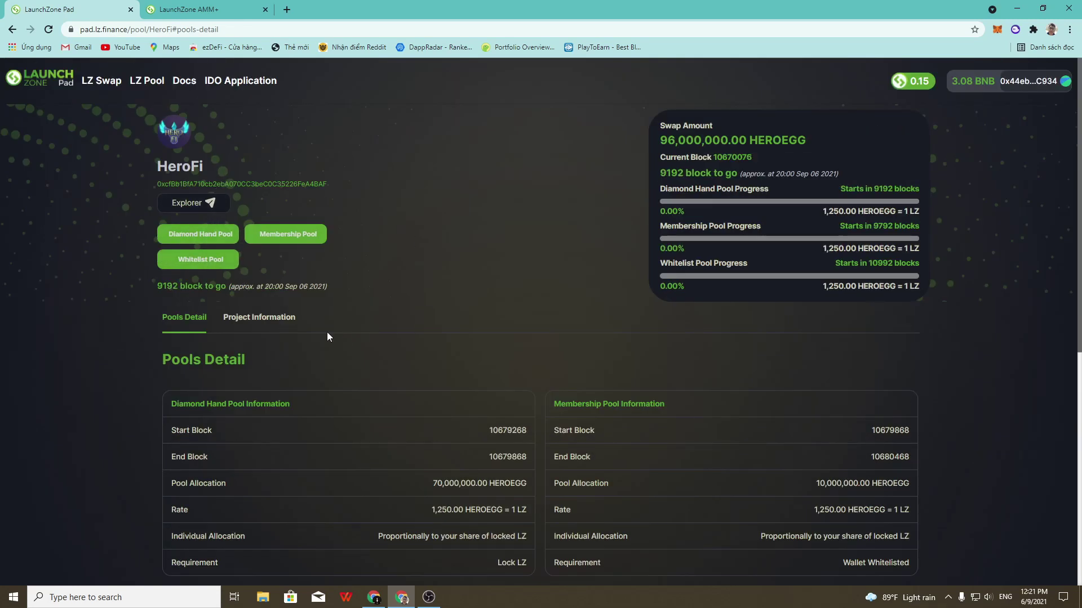
pyautogui.scroll(-5, 461, 420)
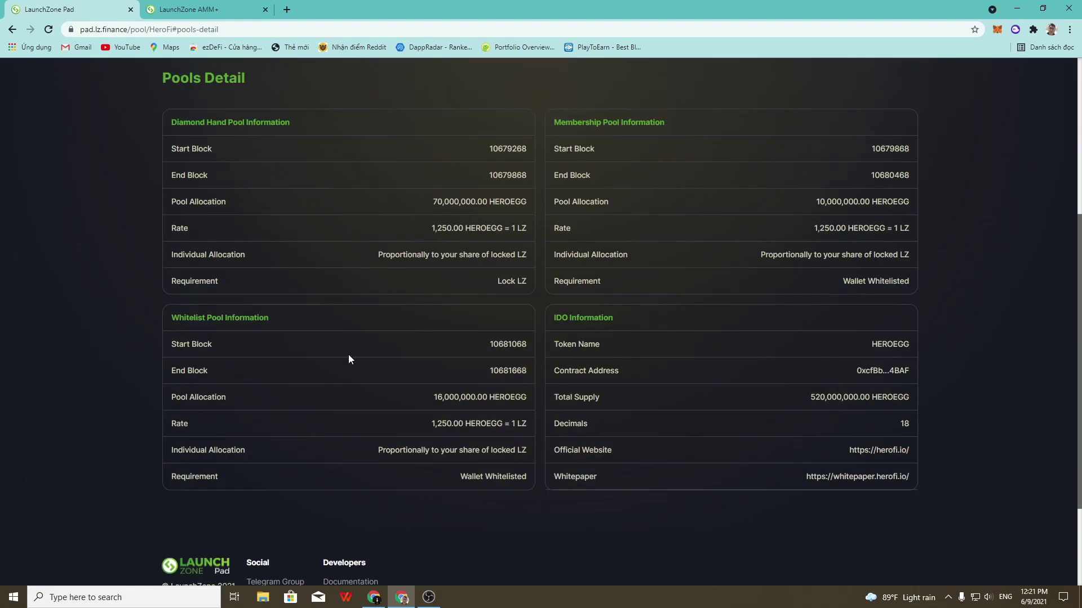
pyautogui.scroll(3, 539, 149)
pyautogui.scroll(2, 497, 277)
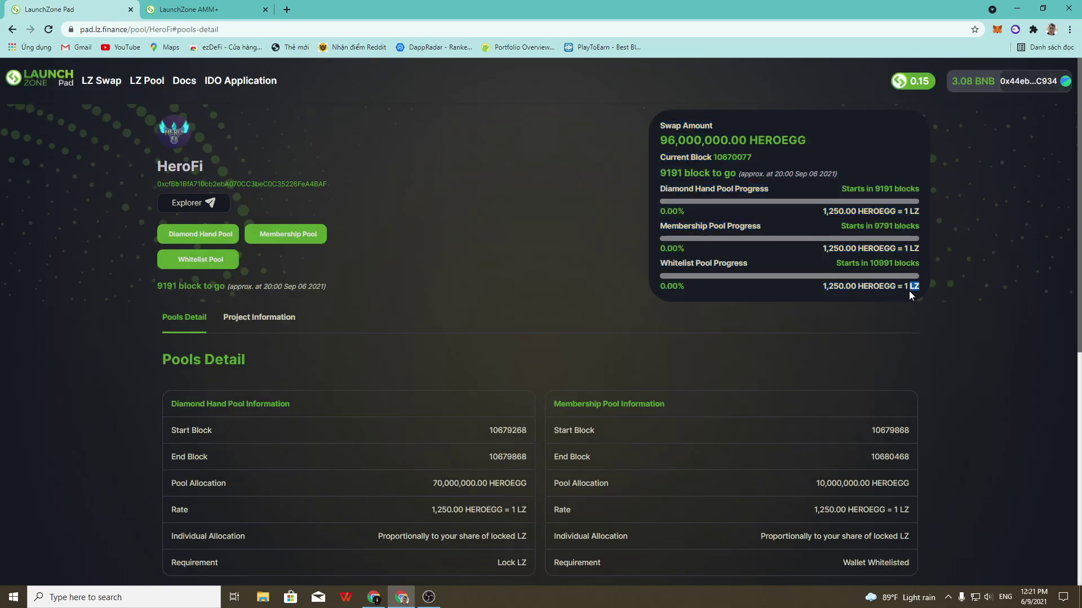
pyautogui.tripleClick(913, 287)
pyautogui.click(902, 263)
pyautogui.tripleClick(902, 263)
pyautogui.tripleClick(902, 286)
pyautogui.tripleClick(902, 263)
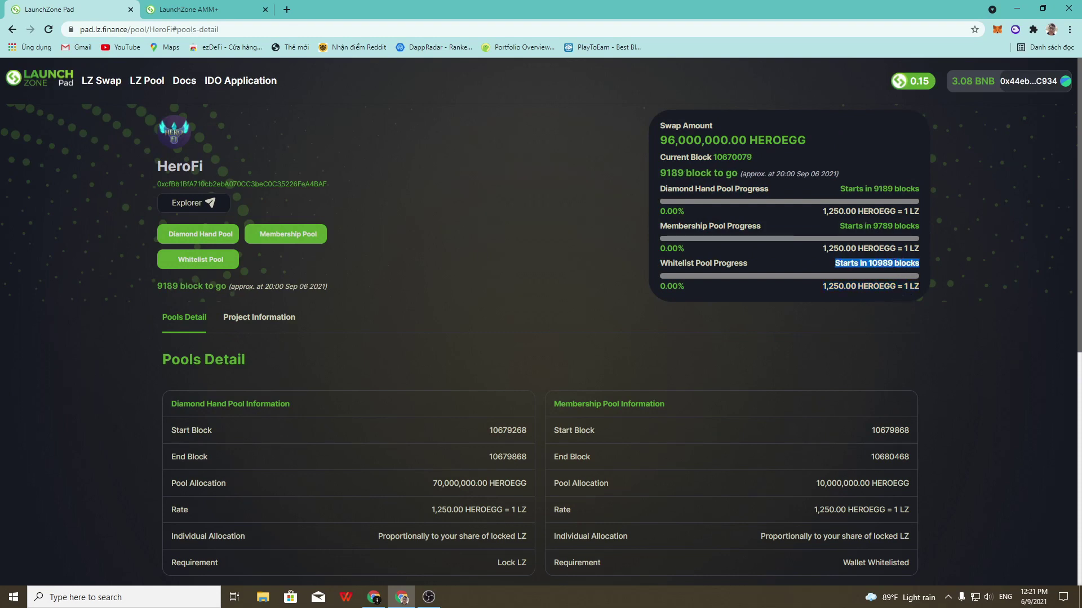
pyautogui.moveTo(874, 264); pyautogui.dragTo(893, 269)
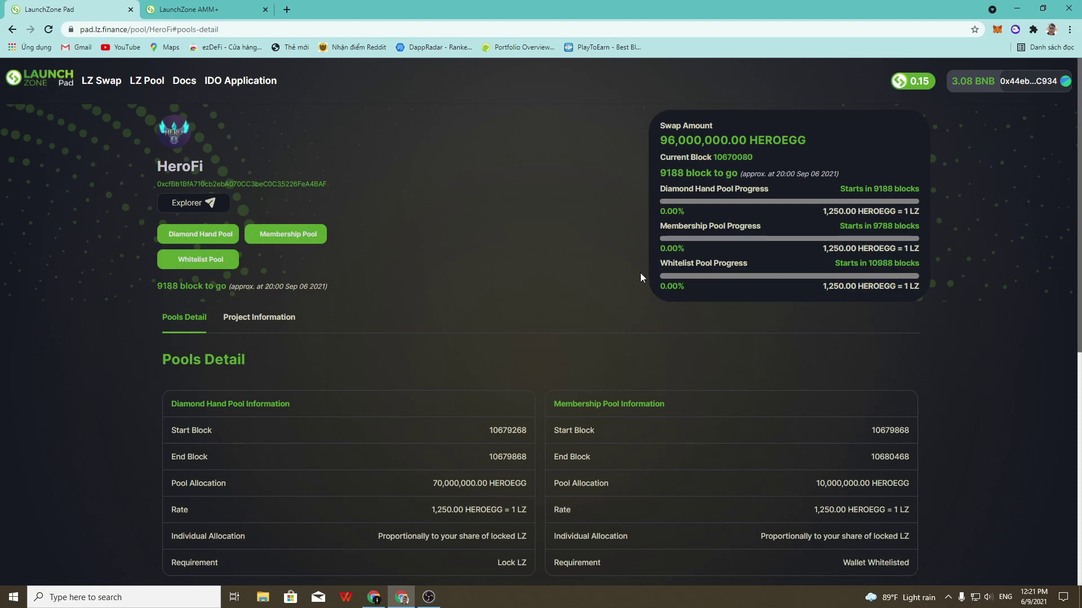
# Check the estimated LZ amount on the LZ Swap page and return to the HeroFi pool page
pyautogui.hotkey('ctrl', 'Tab')
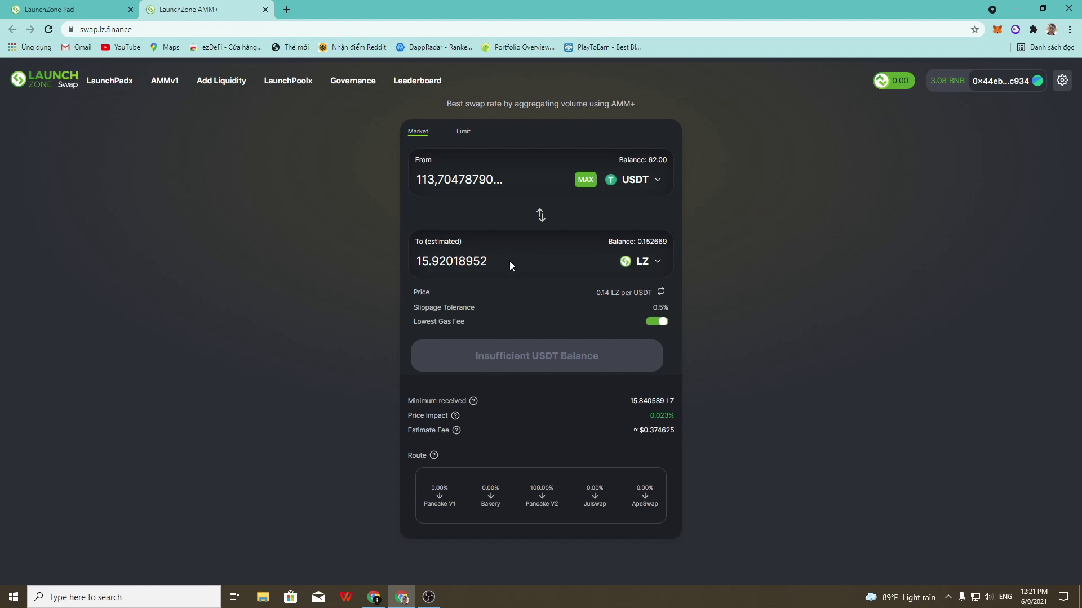
pyautogui.doubleClick(479, 262)
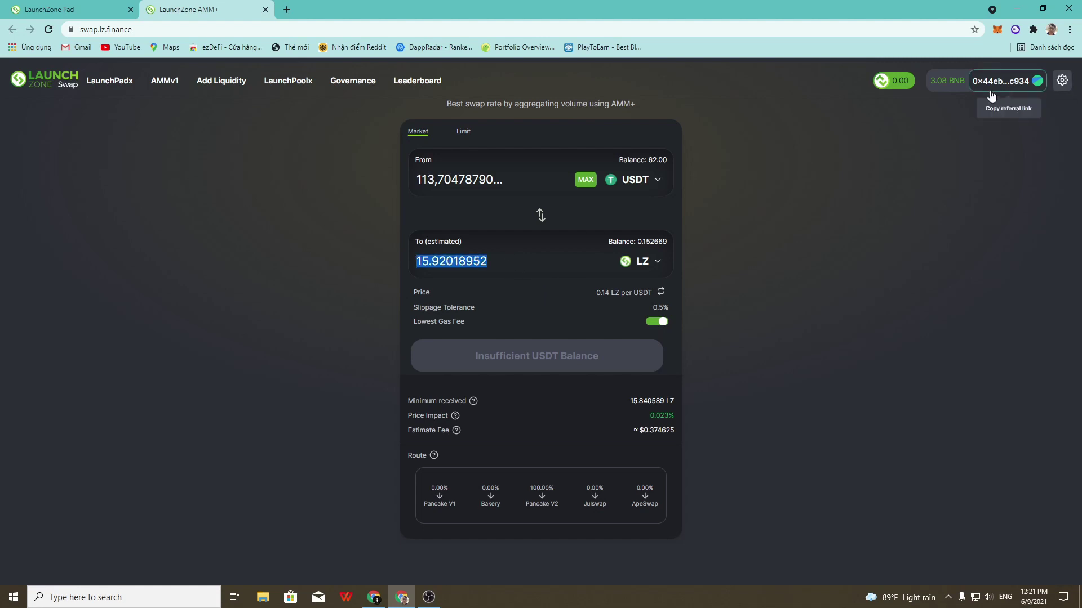
pyautogui.hotkey('ctrl', 'Tab')
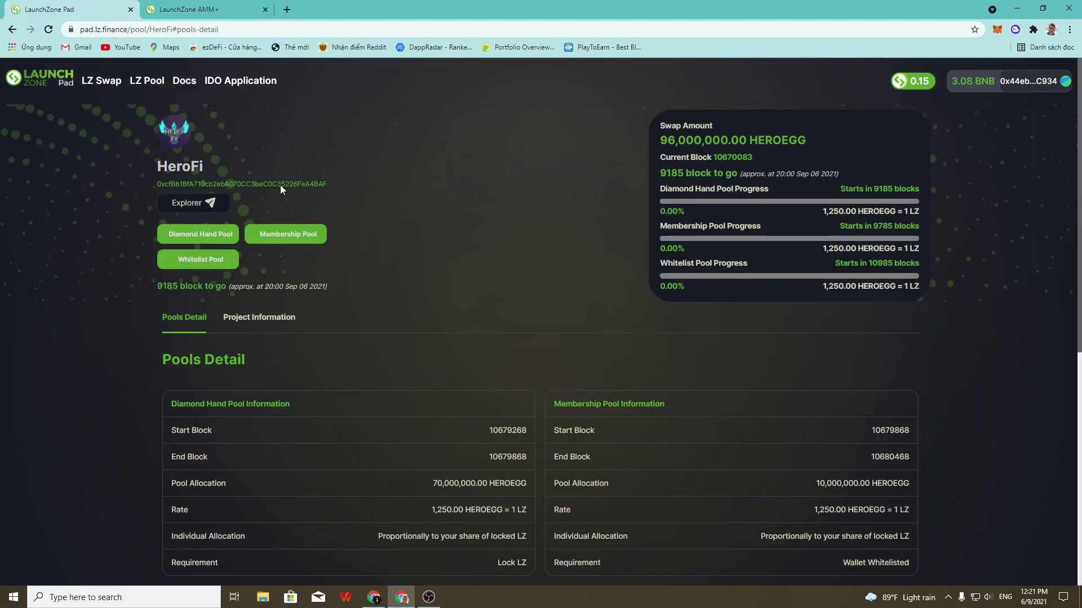
# Try submitting a 16 LZ deposit to the Whitelist Pool and reject the transaction in MetaMask
pyautogui.click(213, 263)
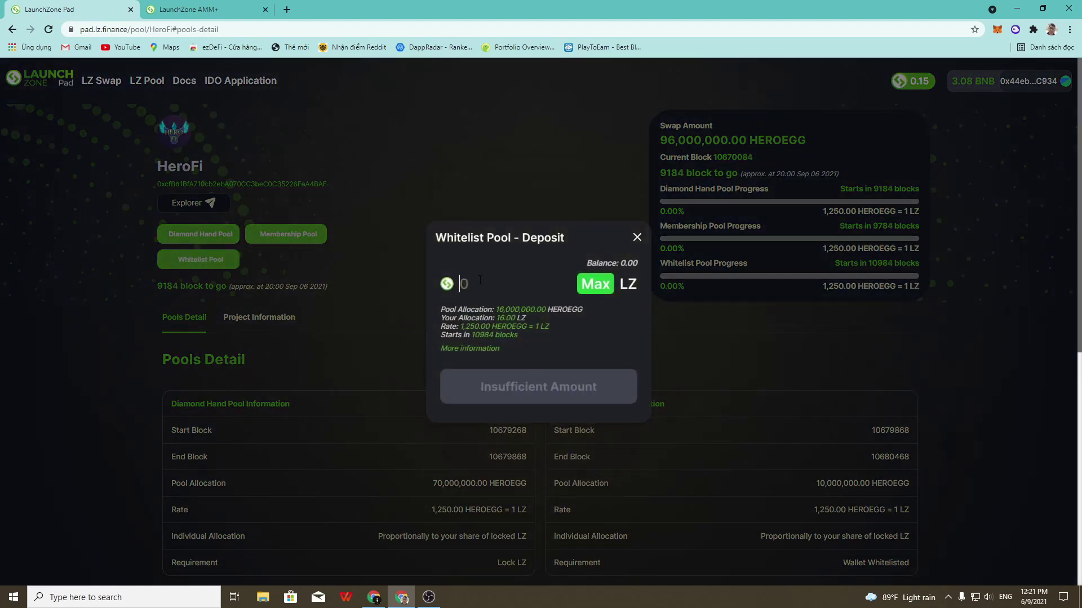
pyautogui.write('16')
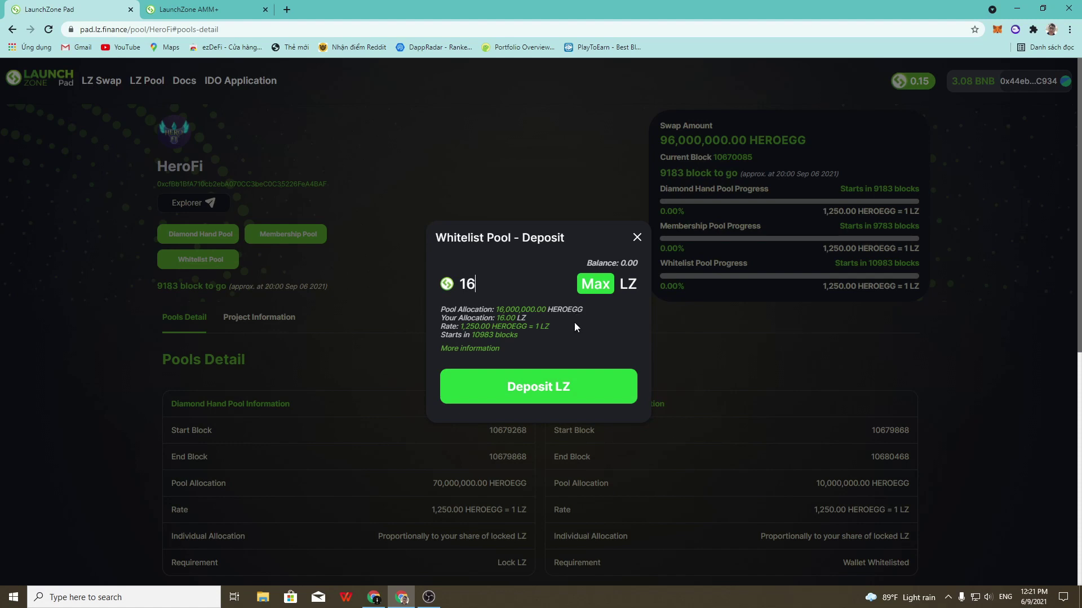
pyautogui.click(591, 399)
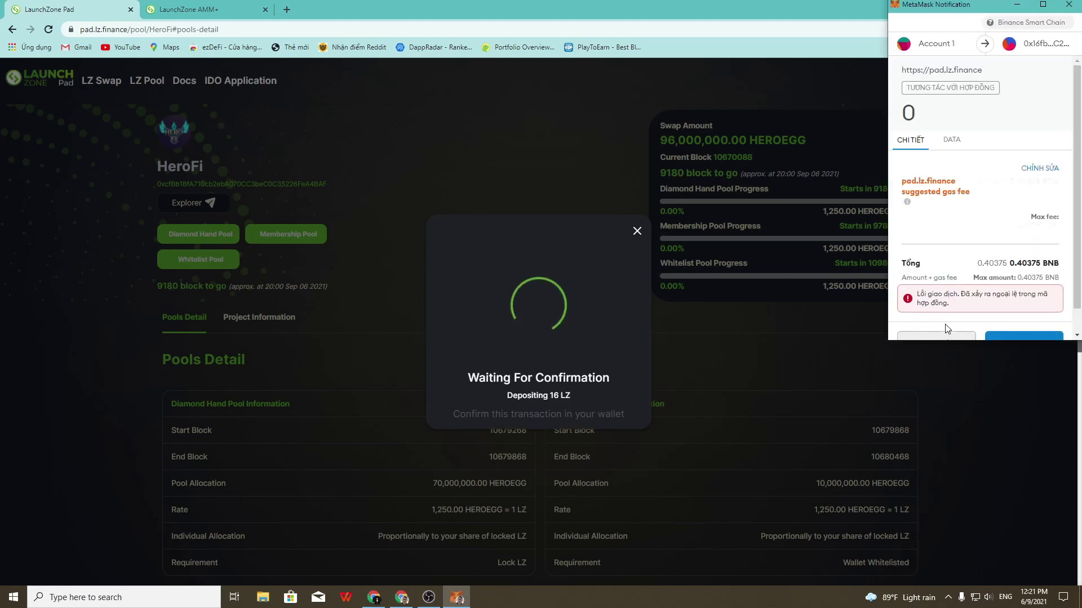
pyautogui.click(949, 319)
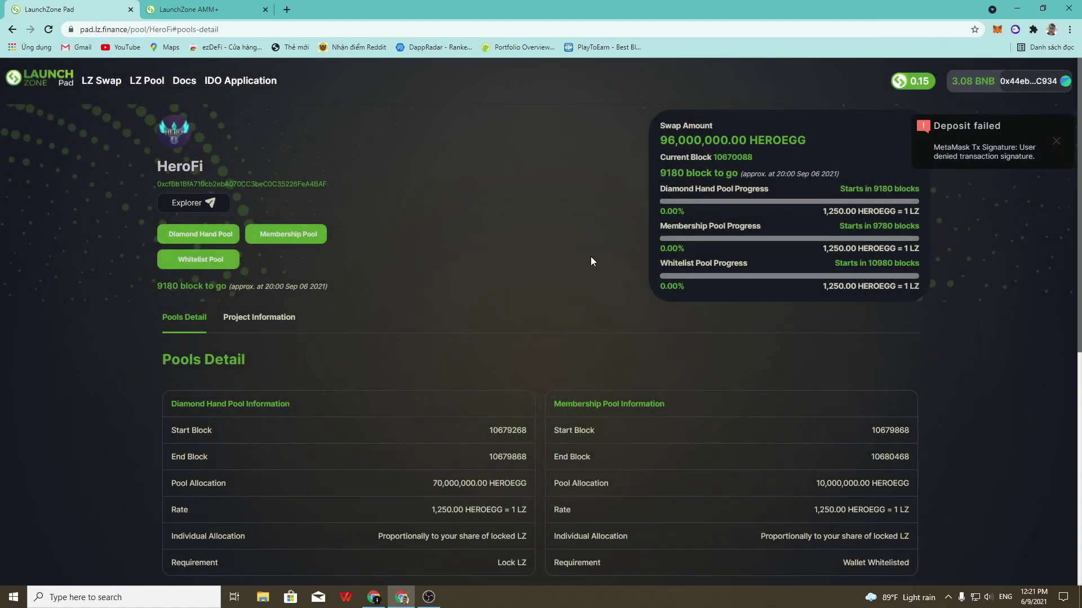
# Look over the pool details and the Whitelist Pool deposit form, and close the form
pyautogui.scroll(-2, 647, 276)
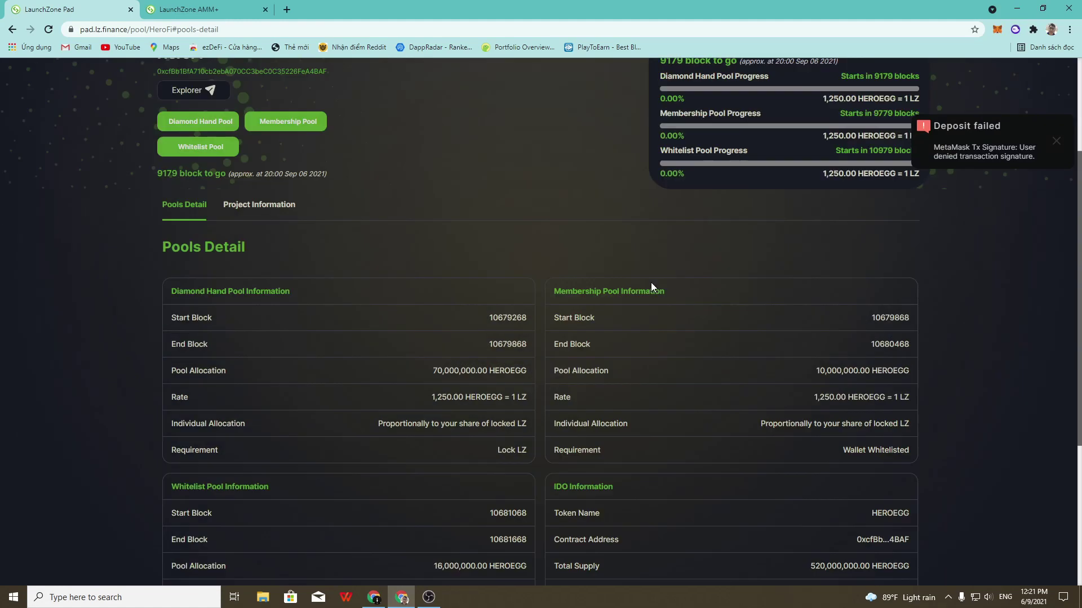
pyautogui.scroll(2, 652, 284)
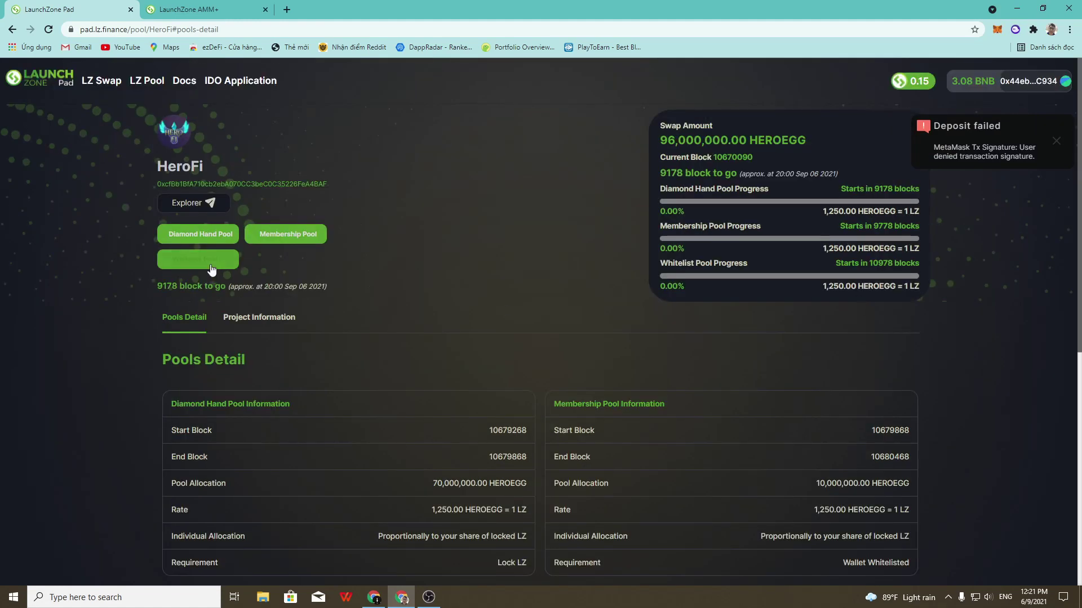
pyautogui.click(169, 258)
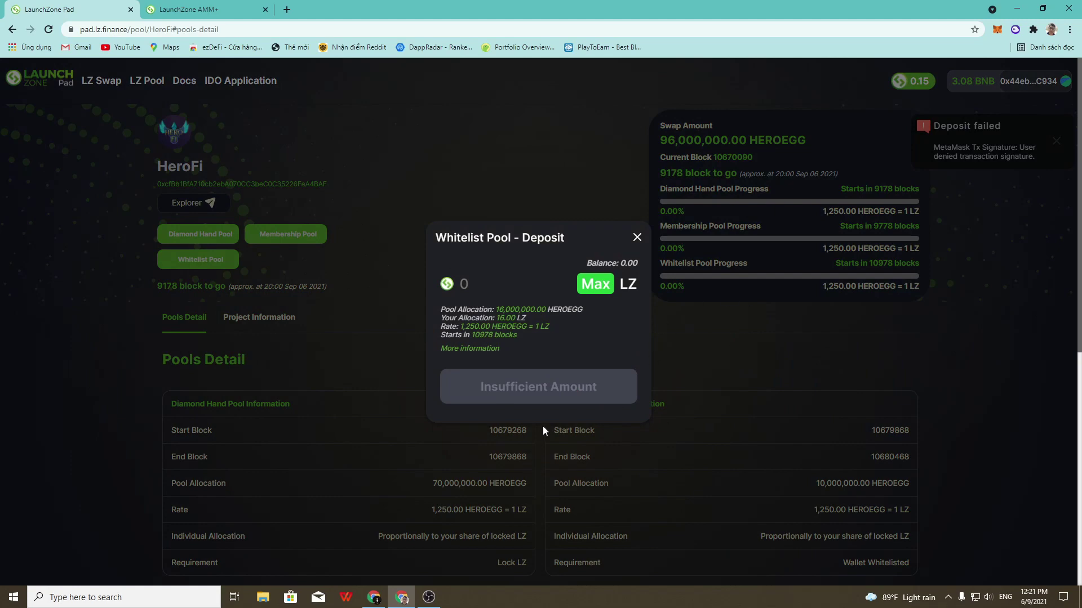
pyautogui.click(637, 236)
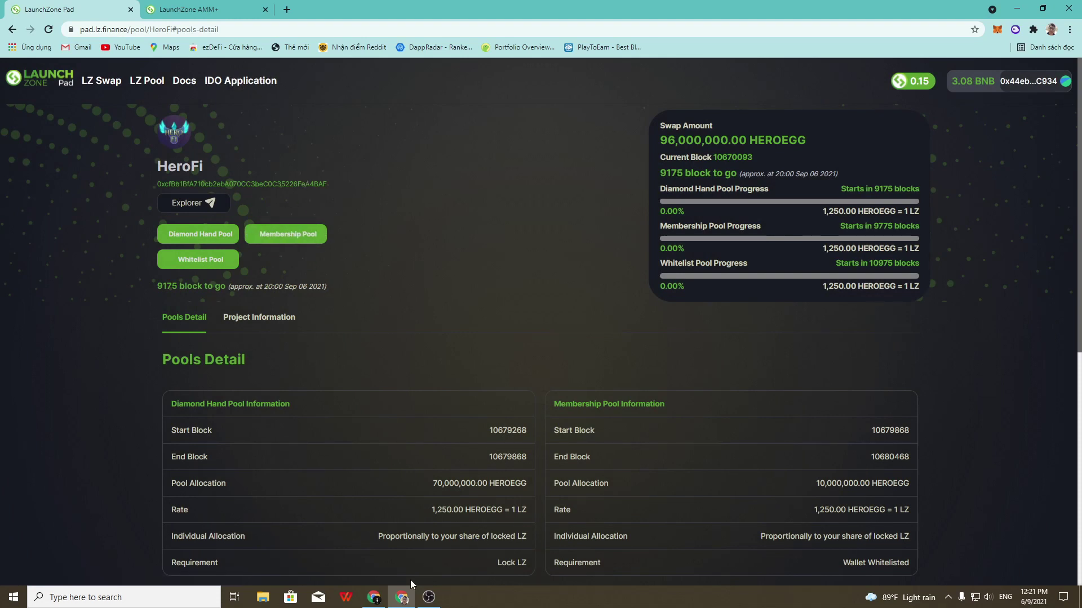
# Switch to the other Chrome window and view HeroFi's project information and pool details there
pyautogui.moveTo(370, 606)
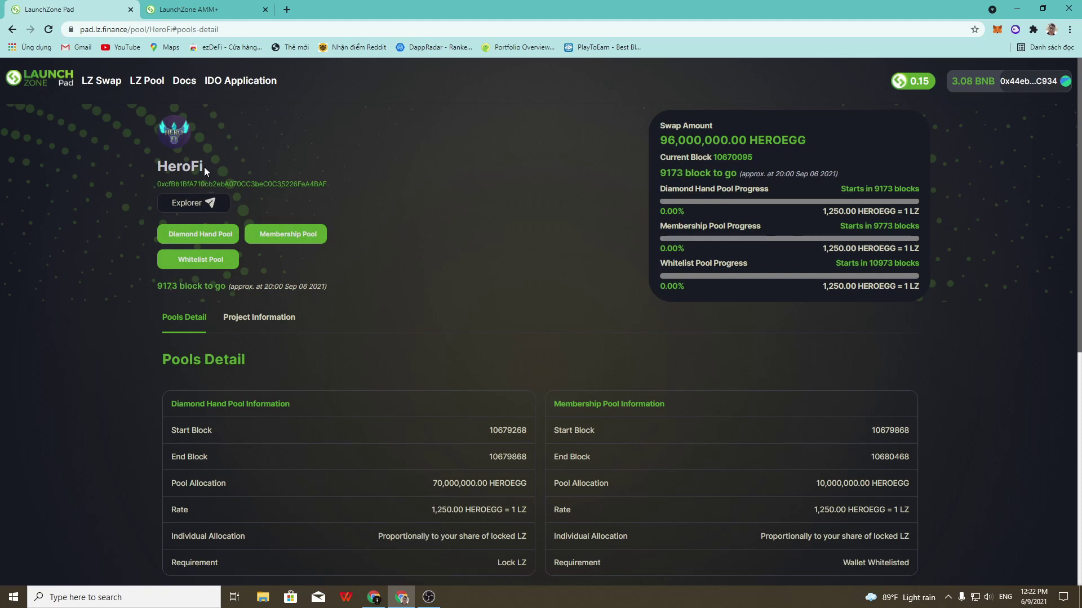
pyautogui.click(374, 595)
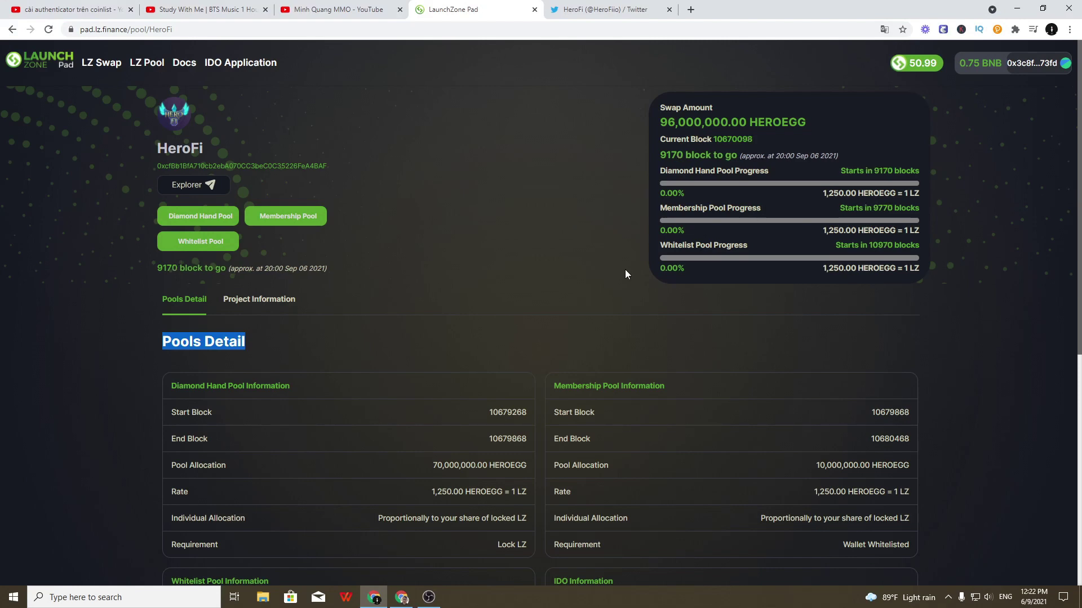
pyautogui.click(290, 299)
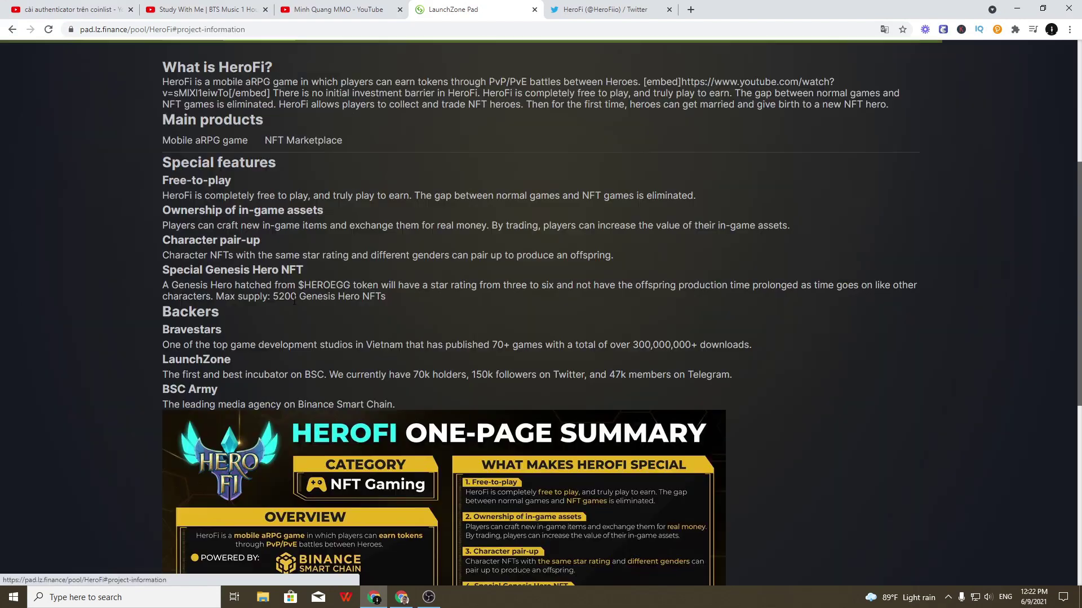
pyautogui.scroll(5, 551, 273)
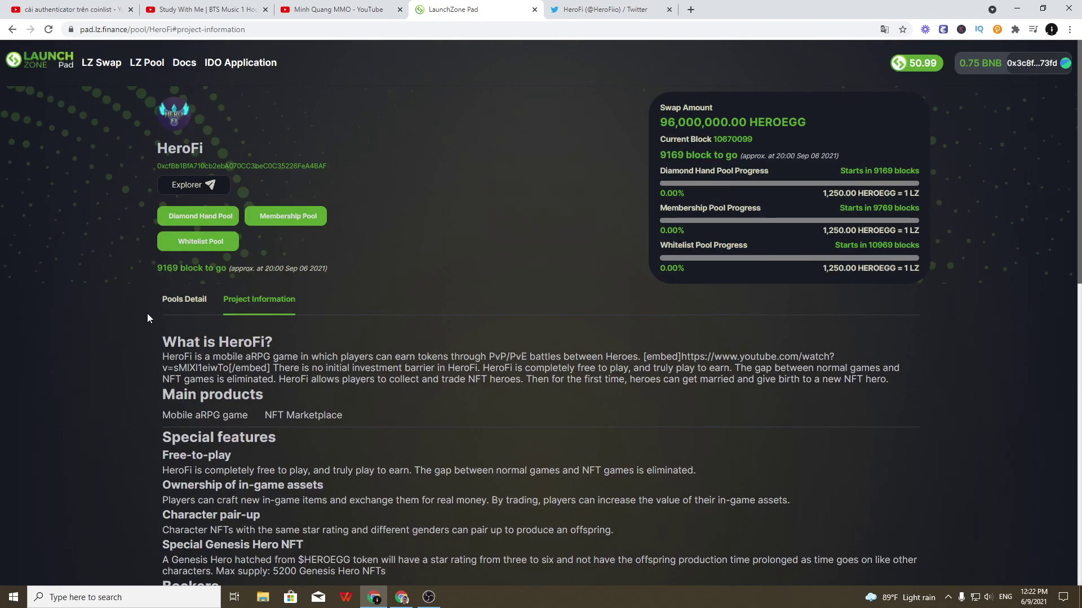
pyautogui.click(183, 300)
pyautogui.scroll(4, 642, 394)
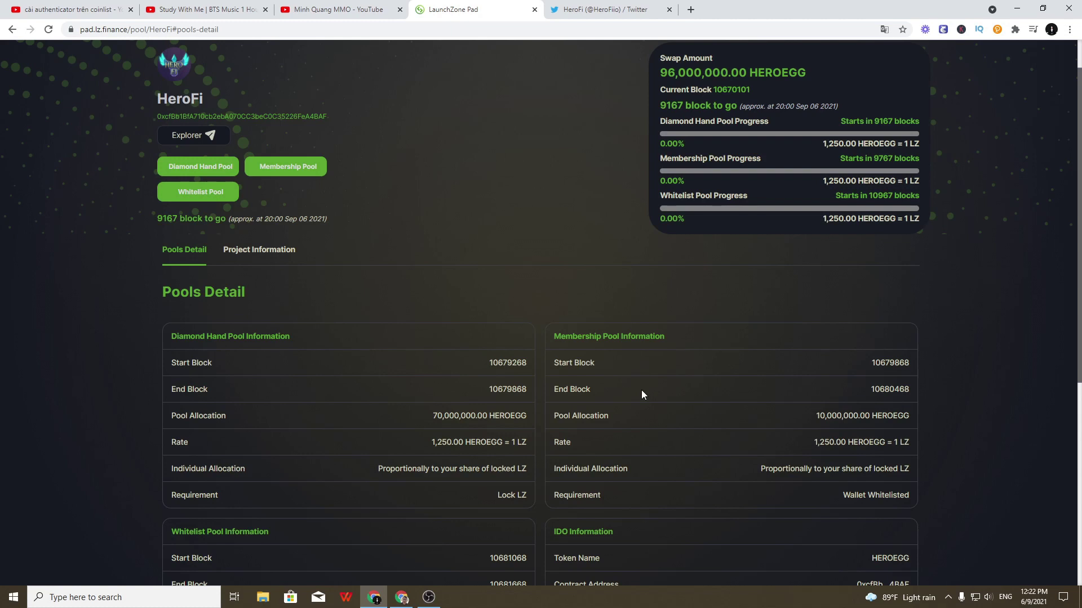
pyautogui.scroll(1, 628, 396)
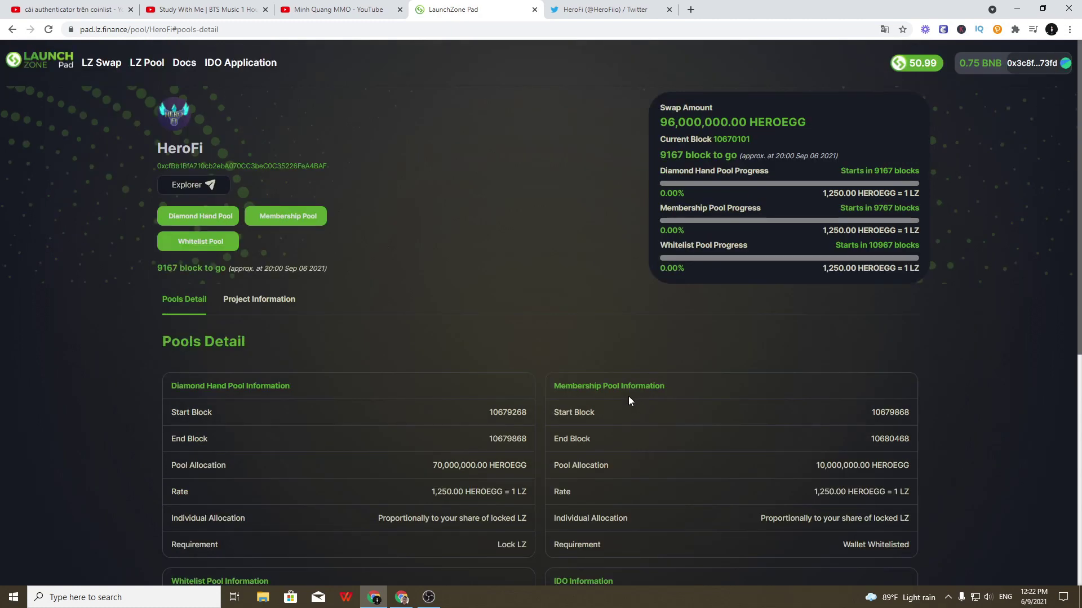